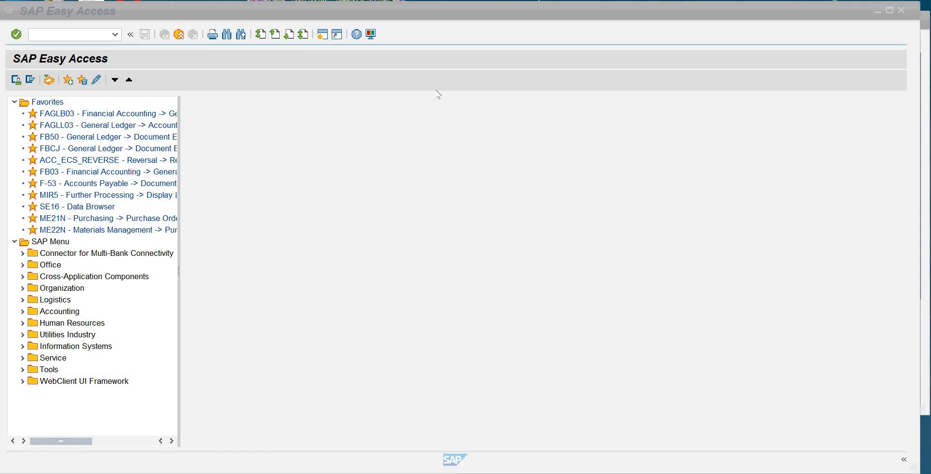
click(455, 17)
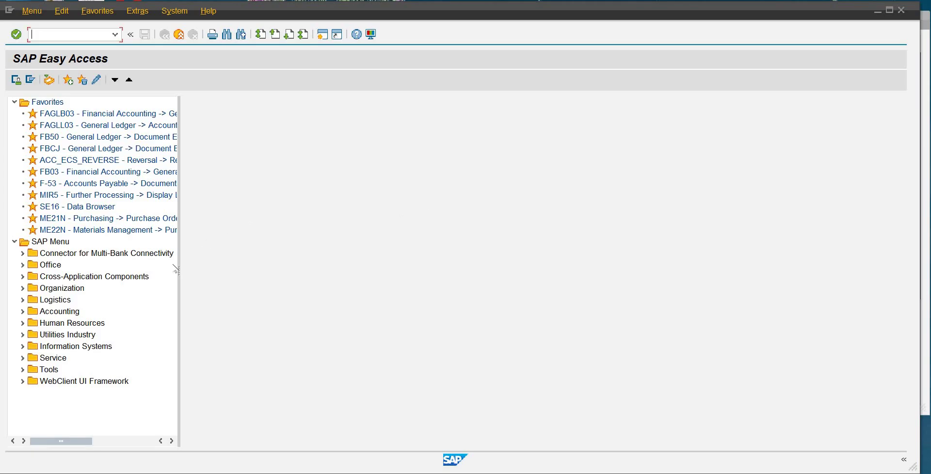
mouse_move(219, 268)
mouse_down()
mouse_move(231, 267)
mouse_move(216, 267)
mouse_up()
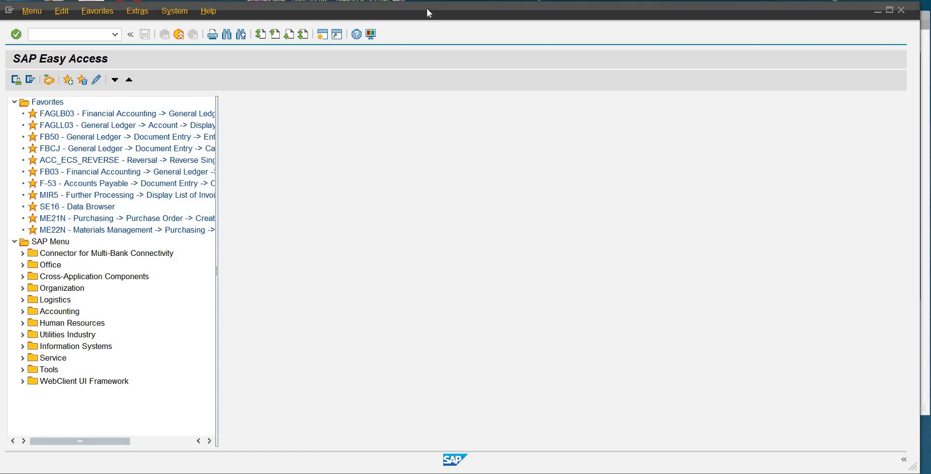
drag(427, 8, 435, 6)
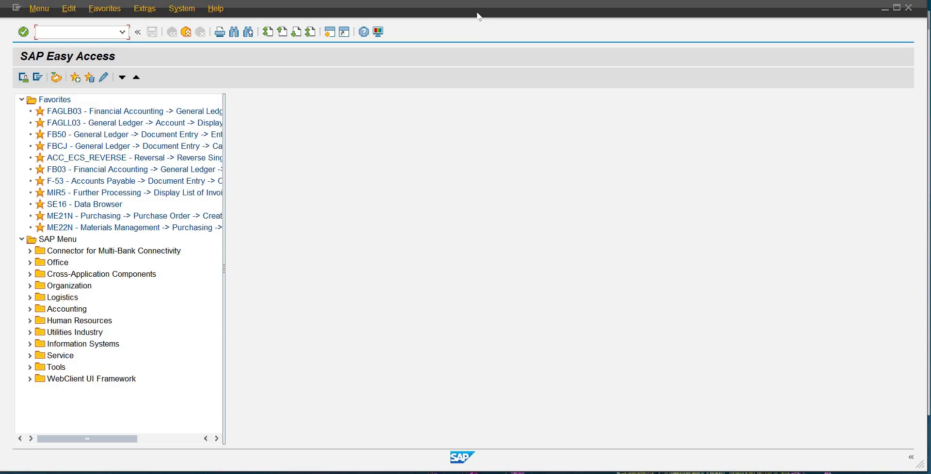
drag(478, 17, 477, 16)
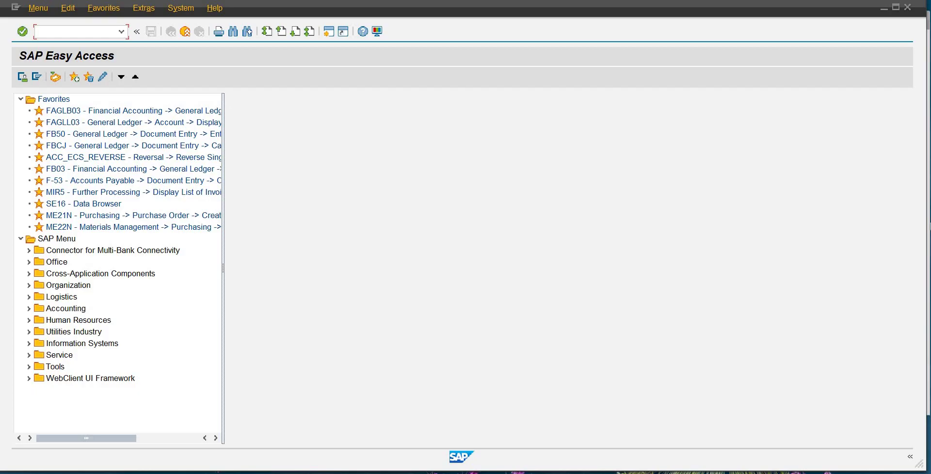
click(110, 36)
text(counti)
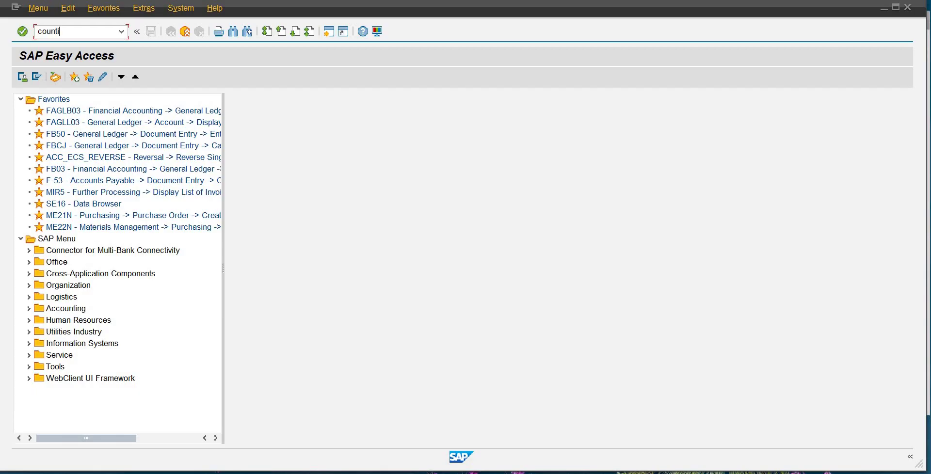
text(ng)
key(BackSpace)
key(BackSpace)
key(BackSpace)
key(BackSpace)
key(BackSpace)
key(BackSpace)
key(BackSpace)
key(BackSpace)
Try to run transaction spro and decline the detailed error description.
text(spro)
key(Return)
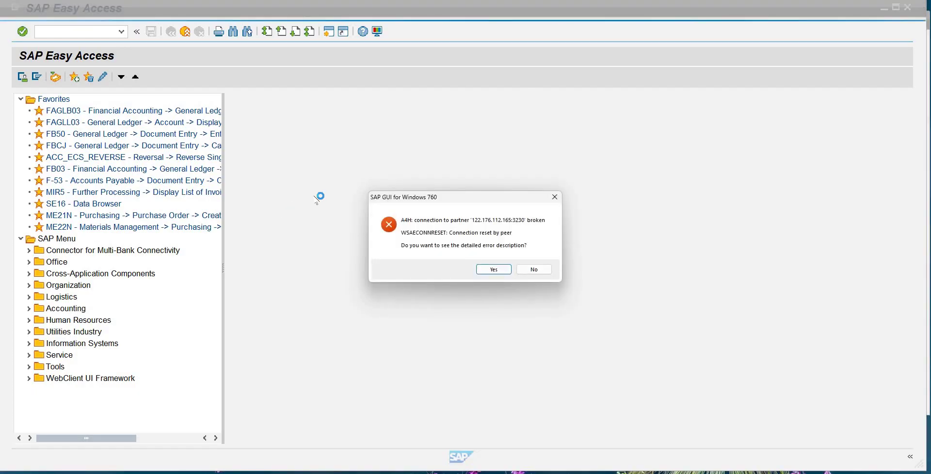
click(534, 269)
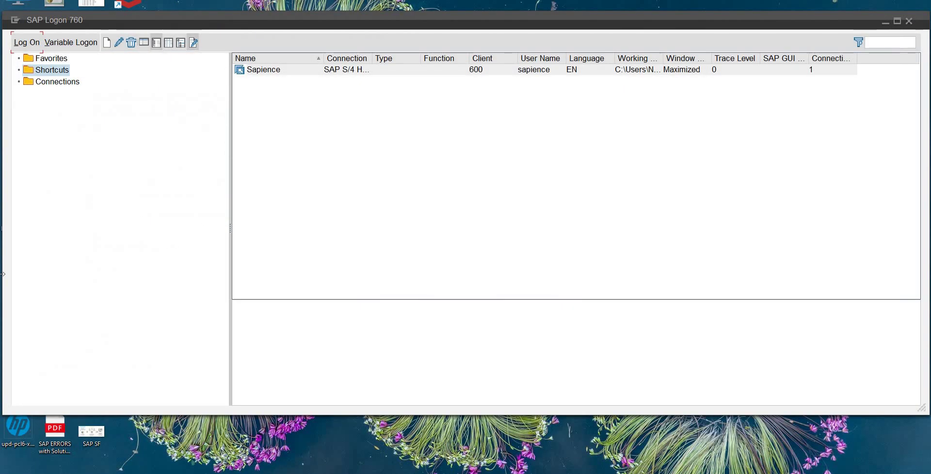
Log on through the Sapience shortcut, entering the account password.
click(26, 42)
text(•••)
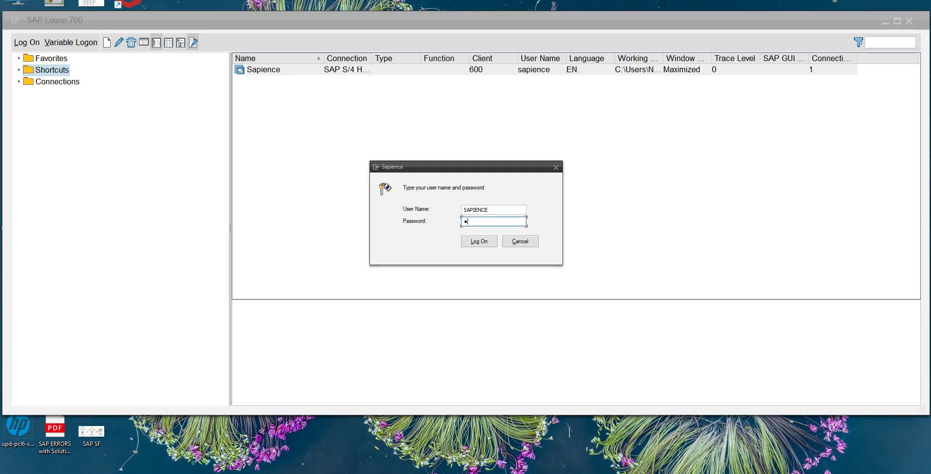
text(•••••)
key(Return)
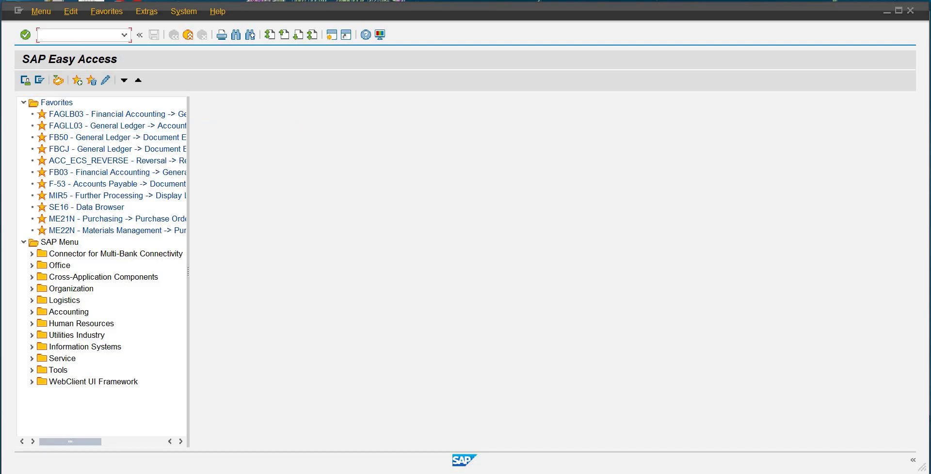
Run transaction spro and display the SAP Reference IMG.
text(spro)
key(Return)
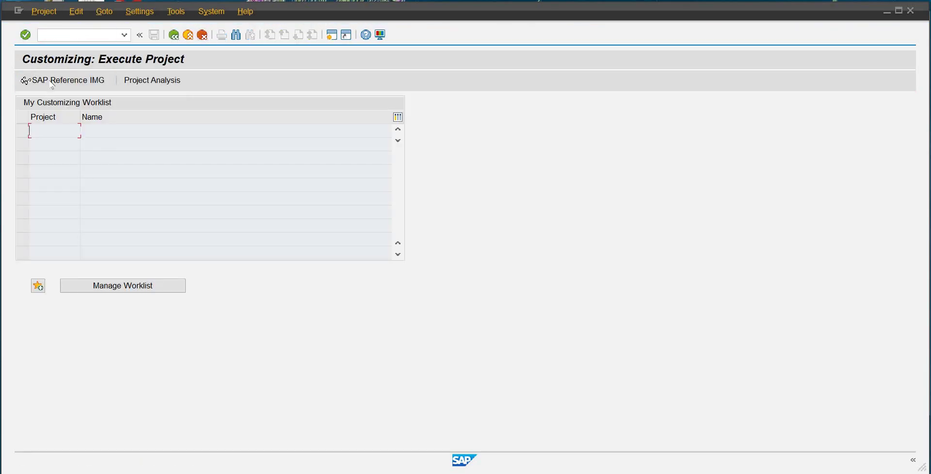
click(52, 83)
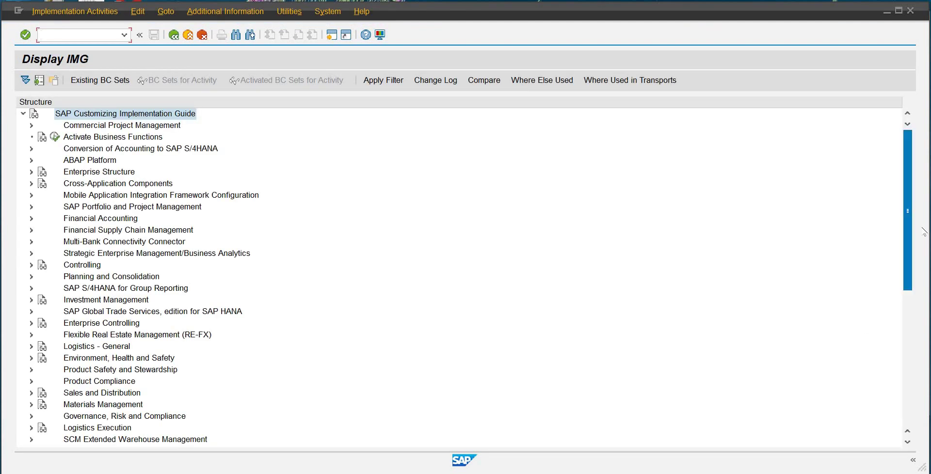
Expand Time Management in the IMG structure, including its Personnel Time Management Groupings node.
drag(906, 236, 911, 311)
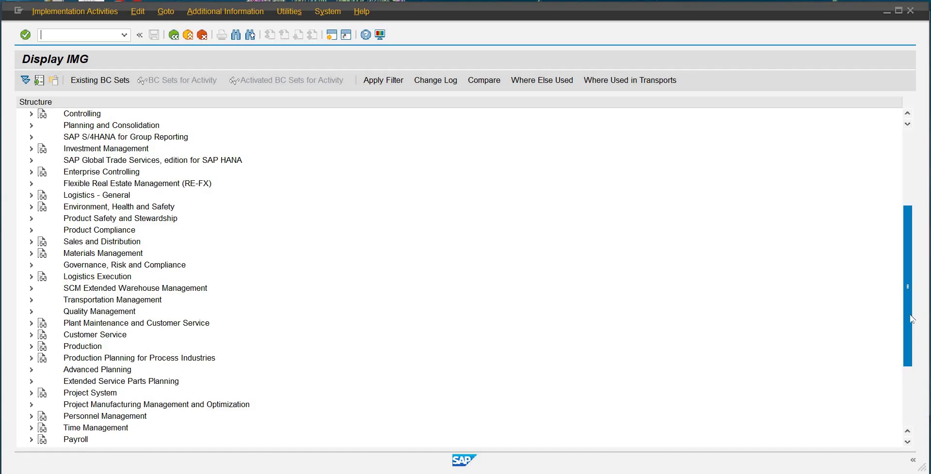
drag(911, 318, 910, 325)
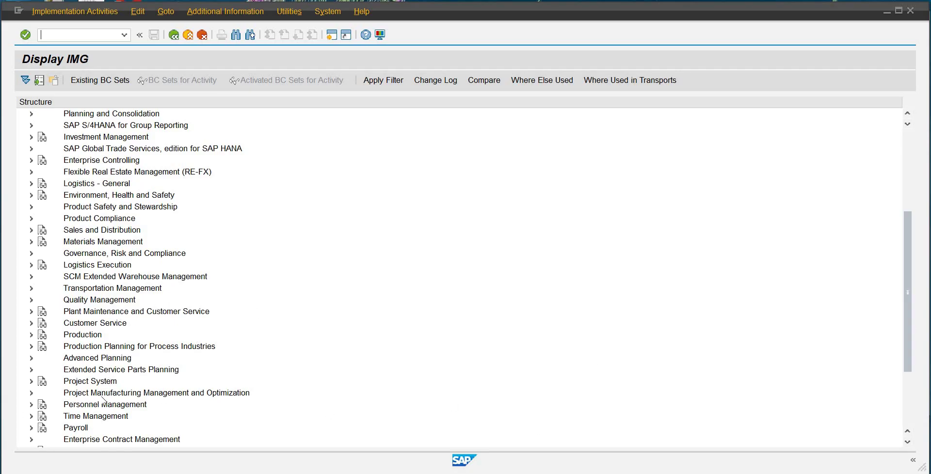
click(56, 408)
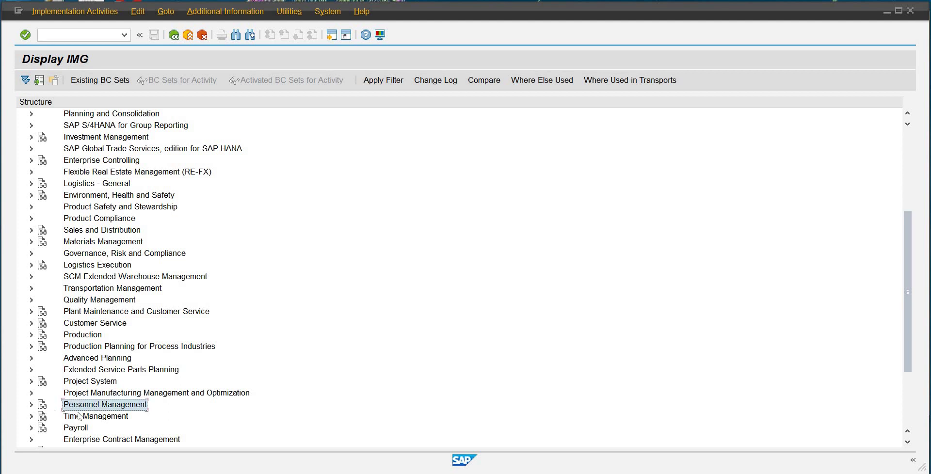
click(23, 418)
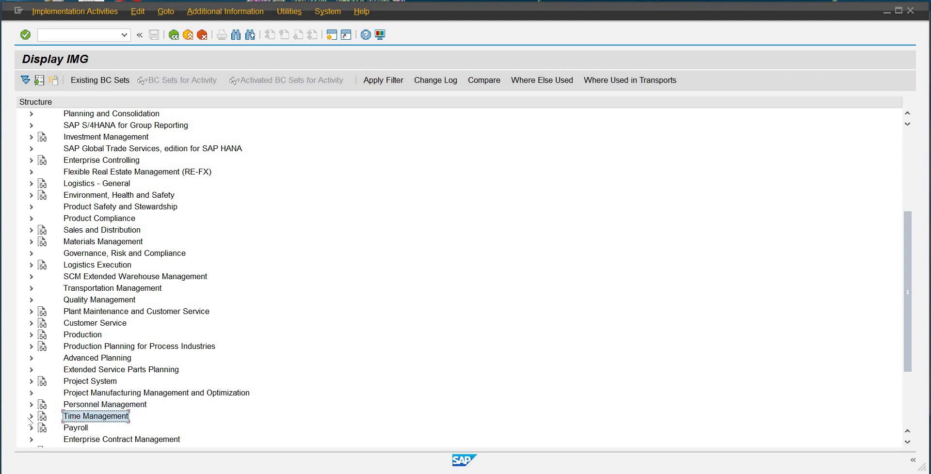
click(31, 416)
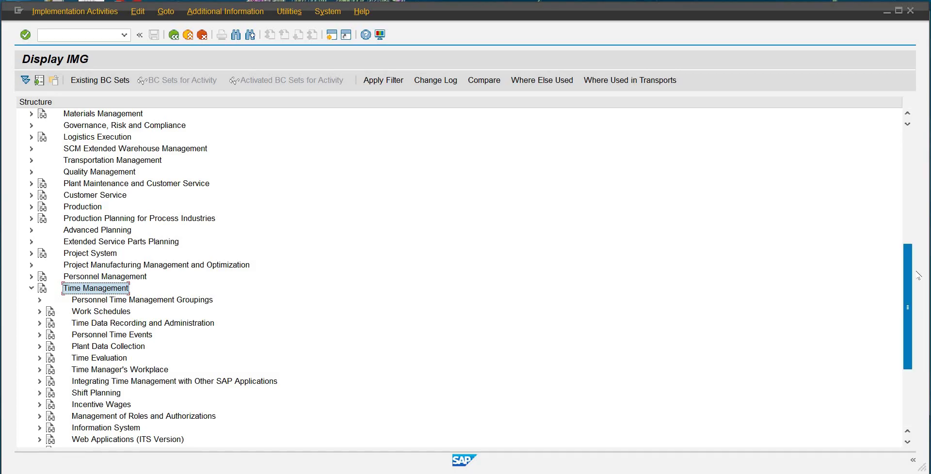
scroll(903, 311, down, 3)
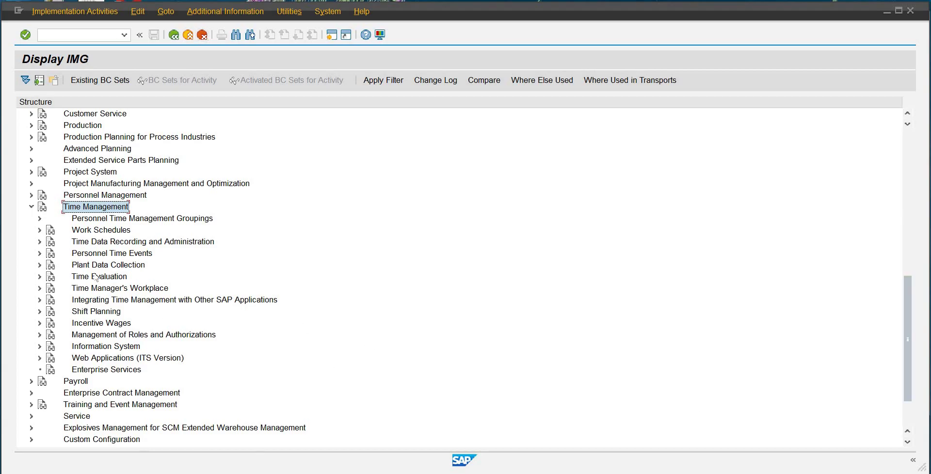
key(Down)
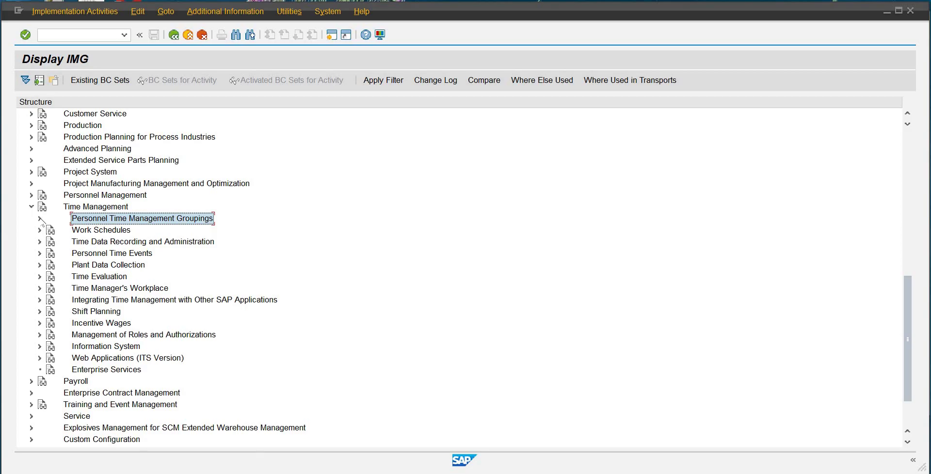
click(40, 218)
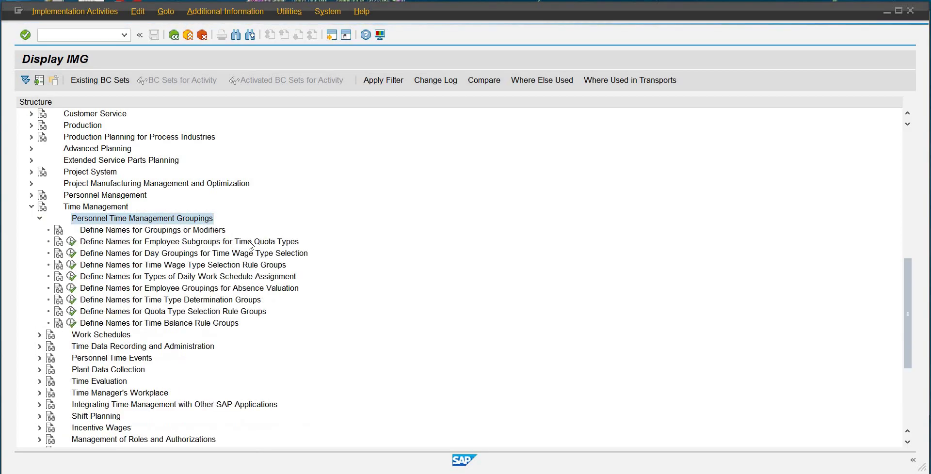
Execute Define Names for Employee Subgroups for Time Quota Types and start a new entry with ESG "o".
click(200, 243)
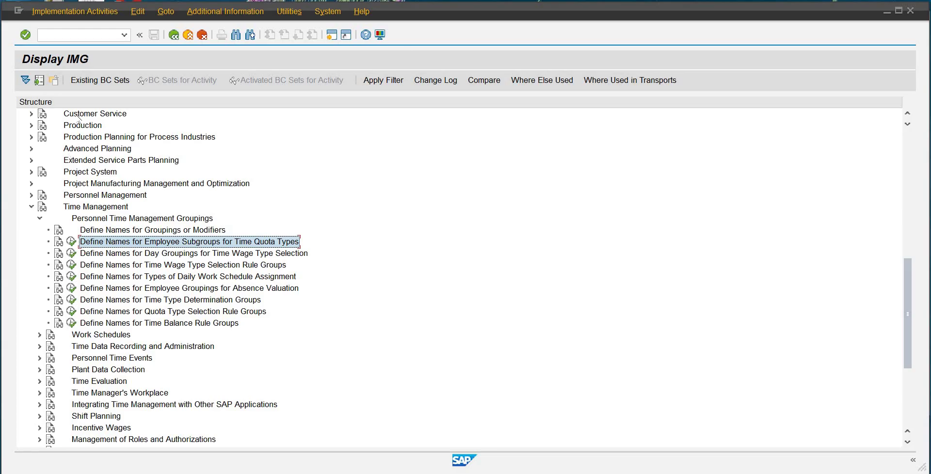
click(71, 242)
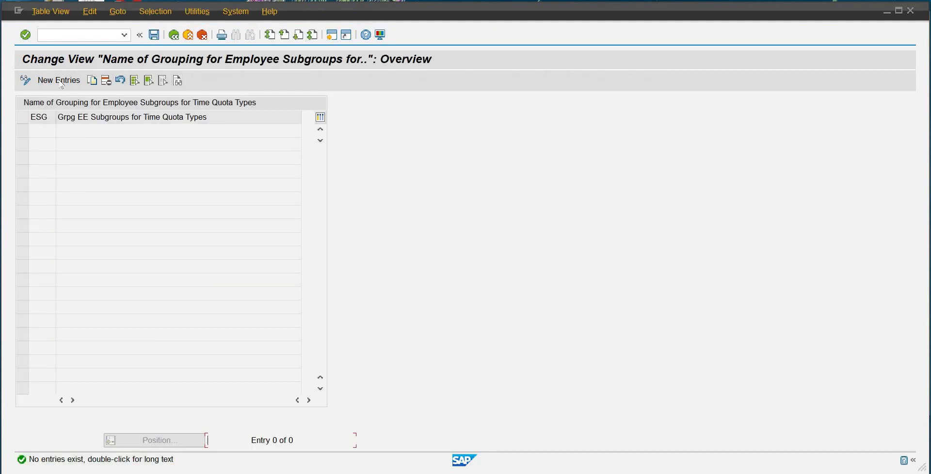
key(F5)
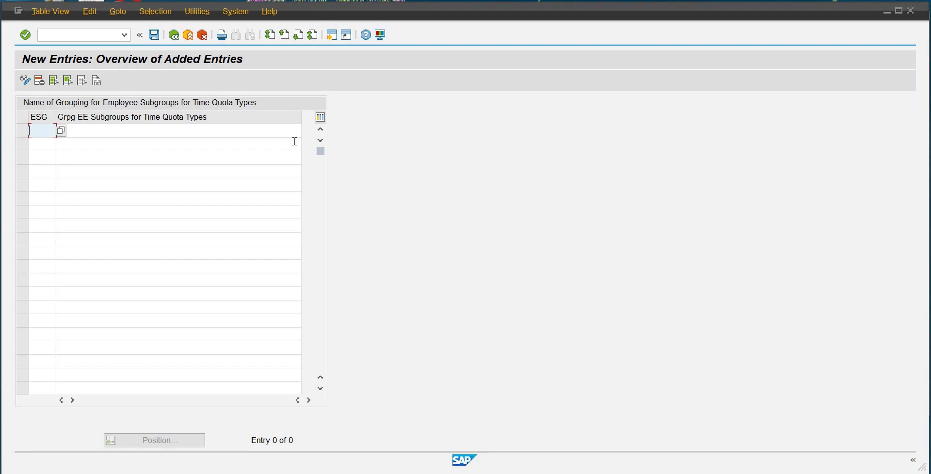
text(E)
key(BackSpace)
text(o)
key(Return)
click(118, 127)
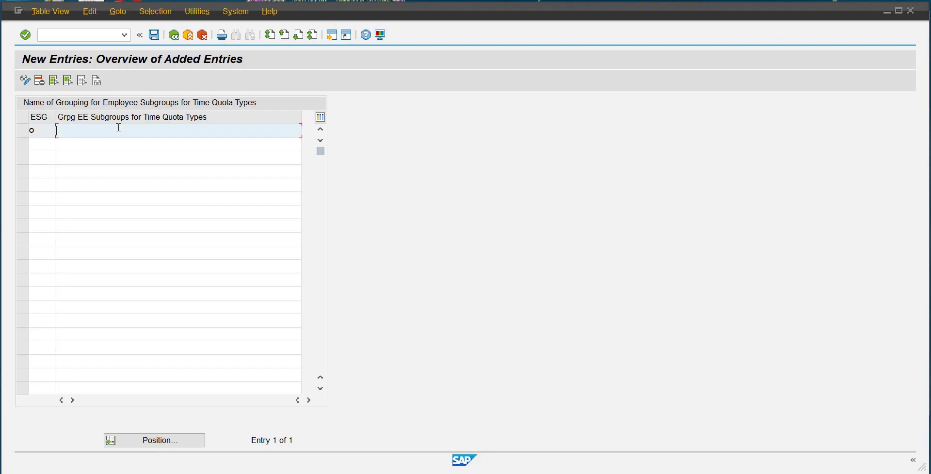
Enter "Managers-OB01-Contract base" as the name of the new employee subgroup grouping.
text(Managers-OB01-)
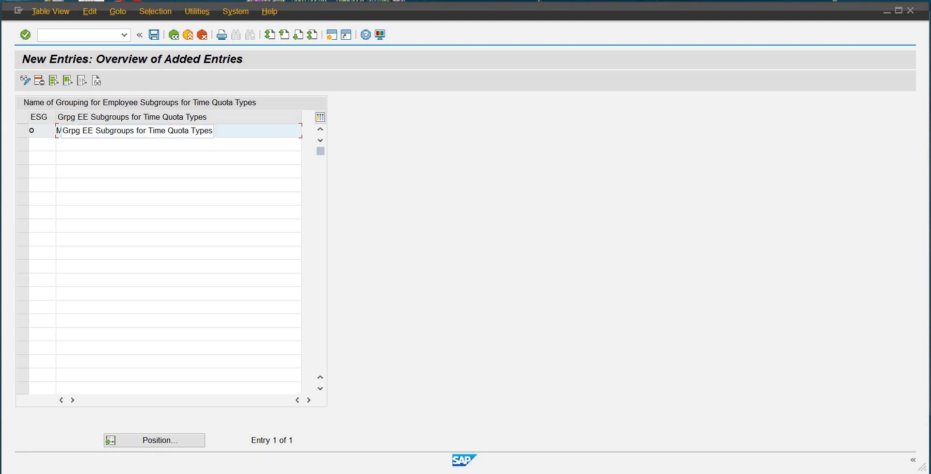
text(COntraxt)
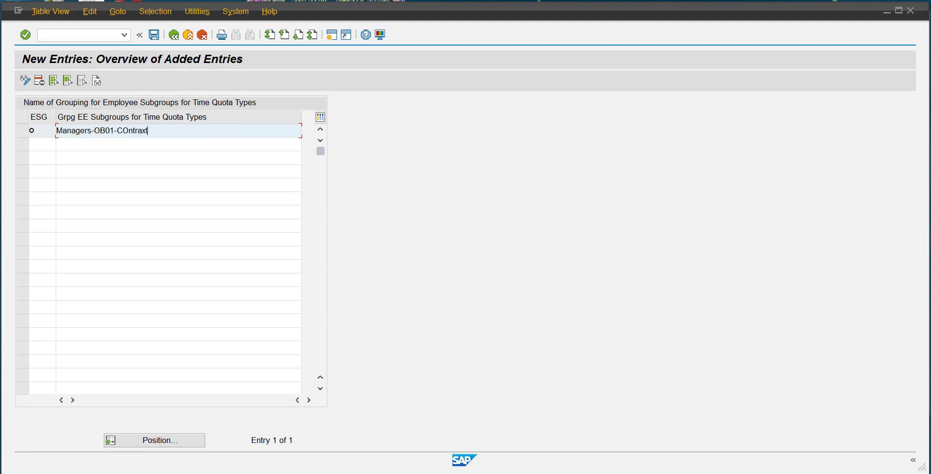
key(BackSpace)
key(BackSpace)
key(BackSpace)
key(BackSpace)
key(BackSpace)
key(BackSpace)
text(ontract base)
key(Return)
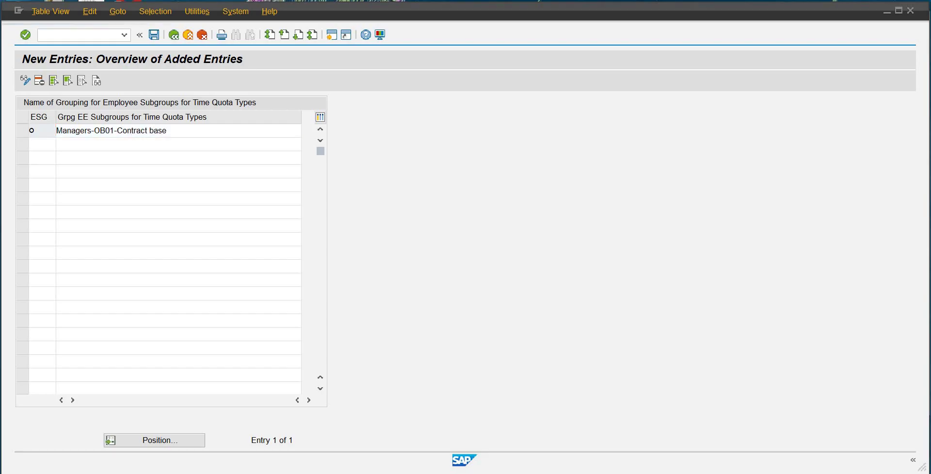
Save the employee subgroup grouping to the proposed customizing request and return to the IMG structure.
click(155, 35)
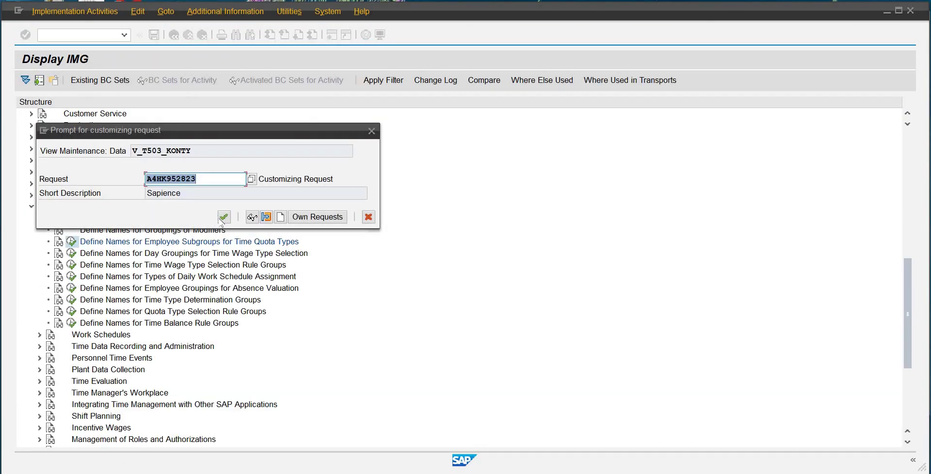
click(222, 217)
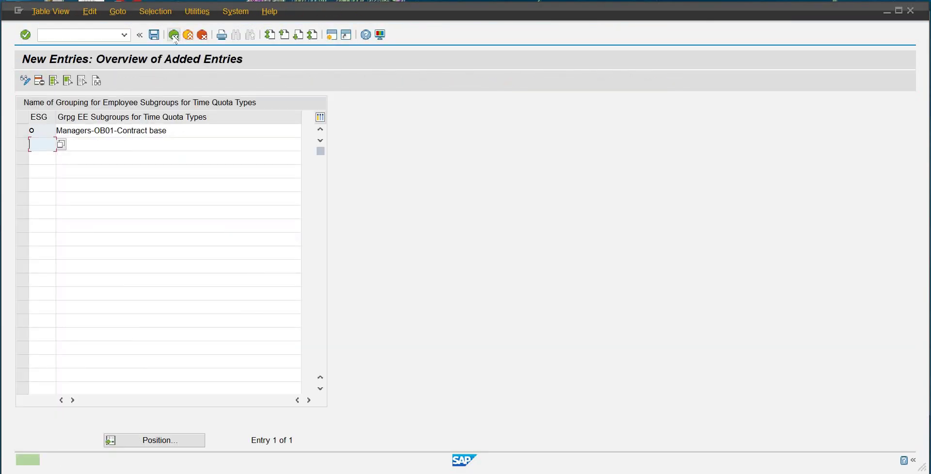
click(174, 37)
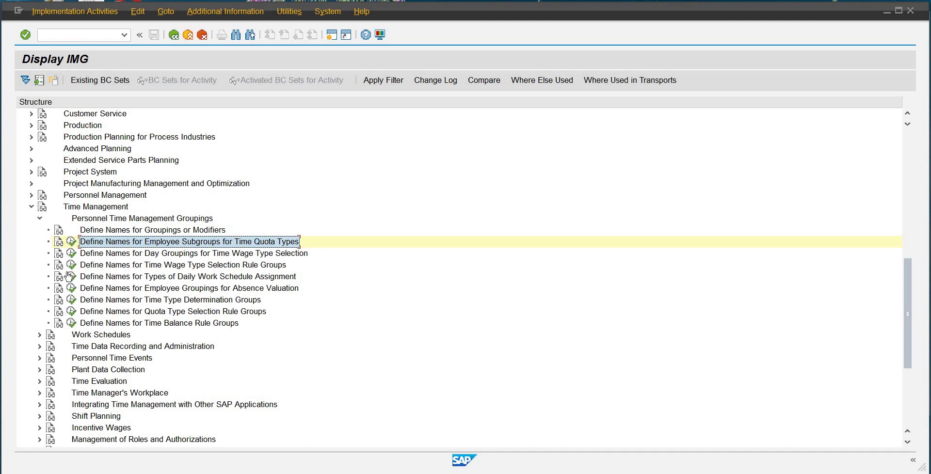
Execute Define Names for Day Groupings for Time Wage Type Selection and start a new entry with day grouping DO.
click(77, 253)
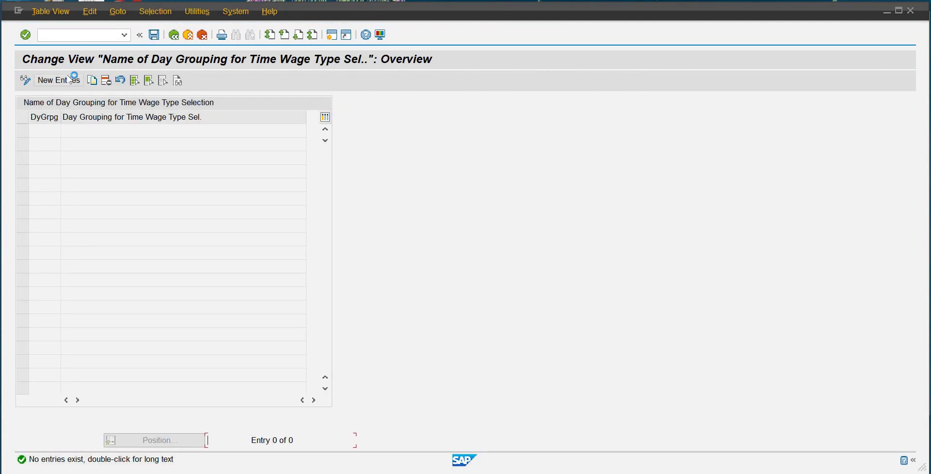
click(71, 82)
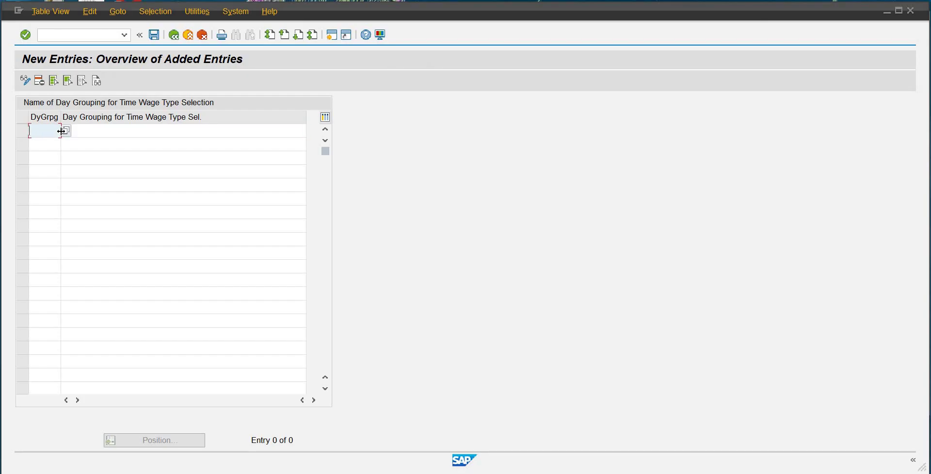
click(58, 132)
text(DT)
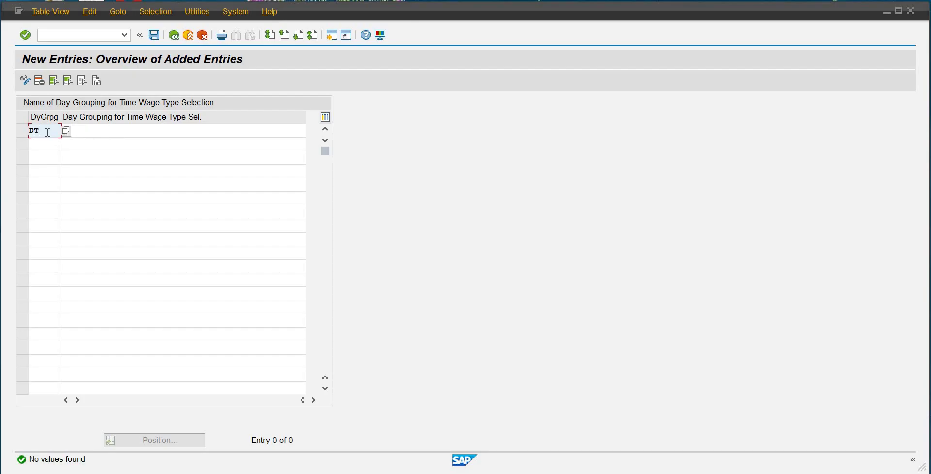
key(BackSpace)
text(G)
key(BackSpace)
text(O)
key(Tab)
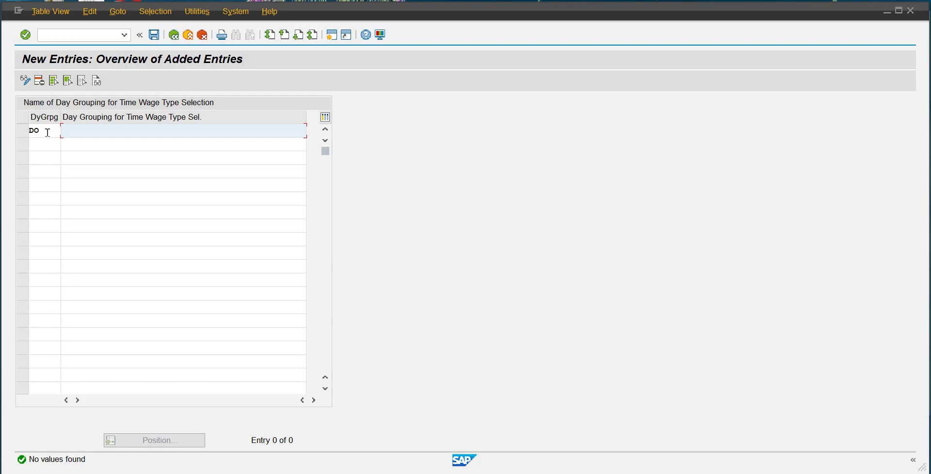
Name day grouping DO "Monthly-Contract-OB01" and save it to the proposed customizing request, returning to the IMG structure.
text(Monthly-Contract OB01)
key(Return)
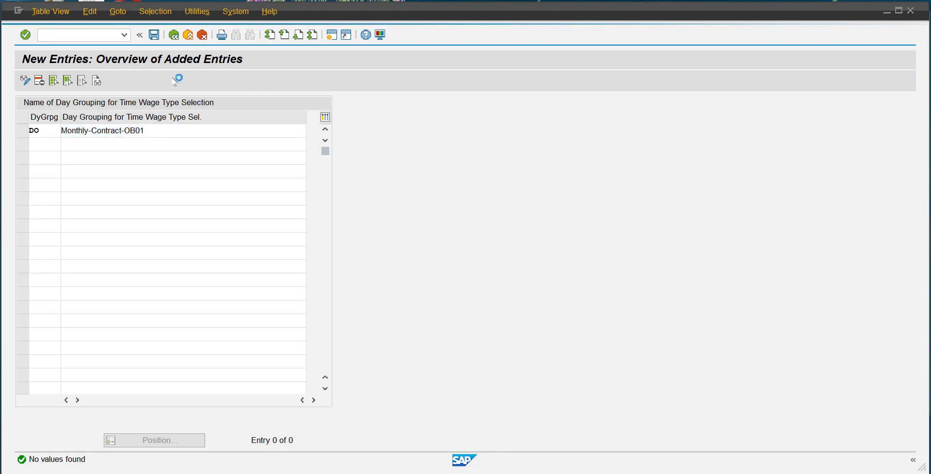
click(154, 35)
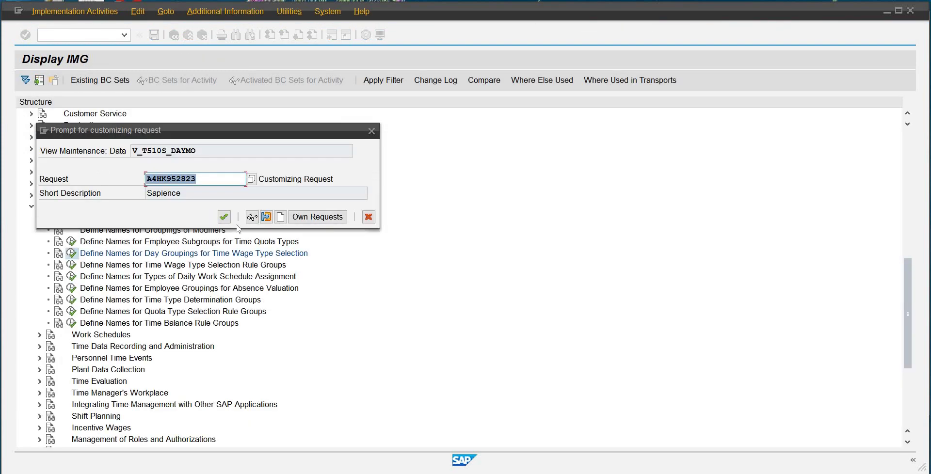
click(224, 217)
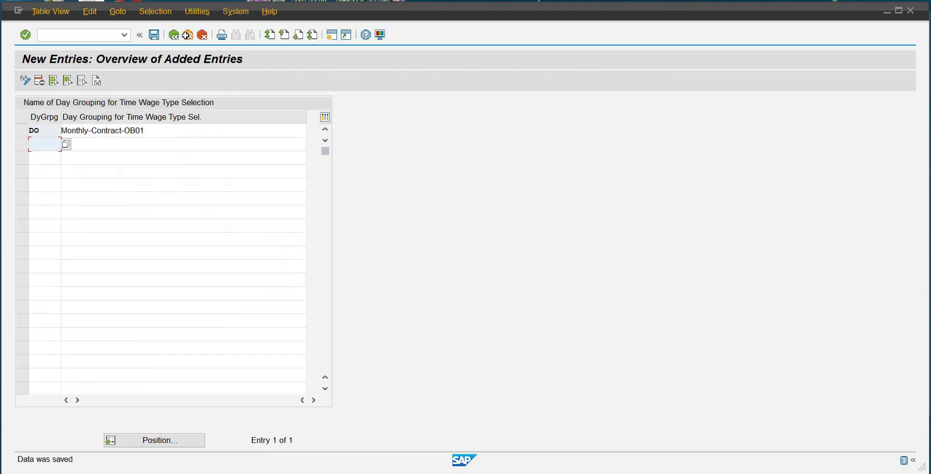
click(175, 35)
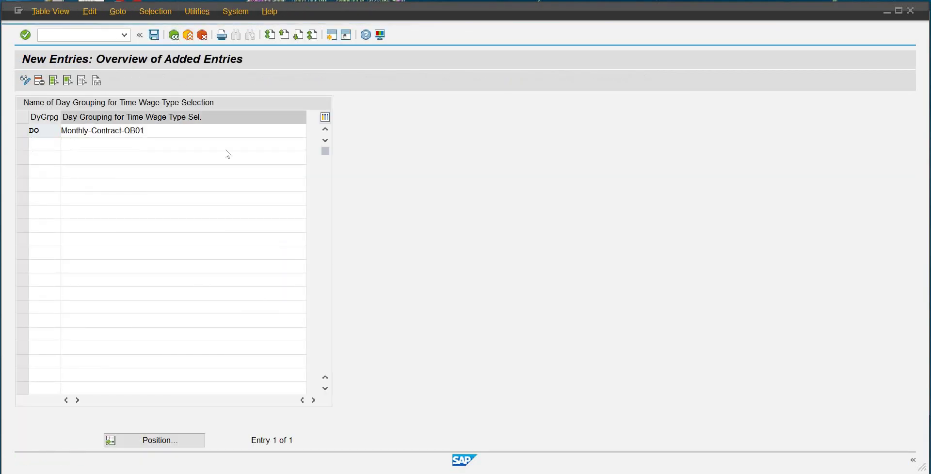
click(174, 35)
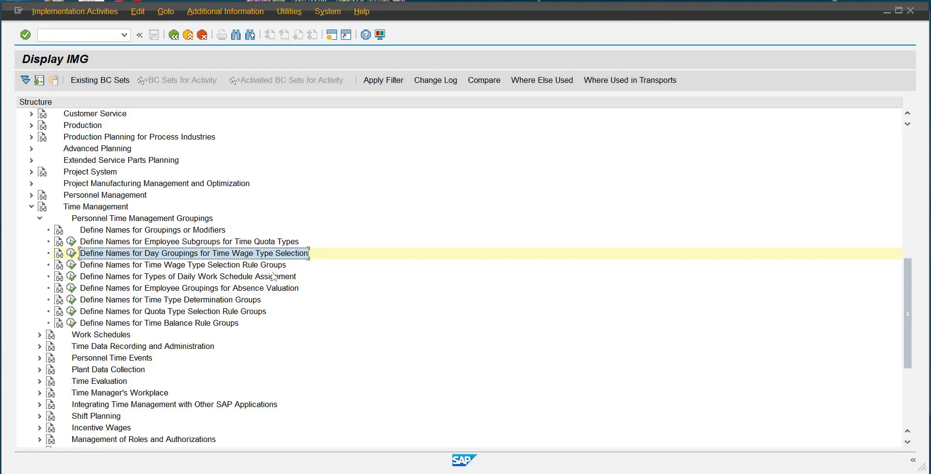
Execute Define Names for Time Wage Type Selection Rule Groups and start a new entry with group GO.
click(242, 265)
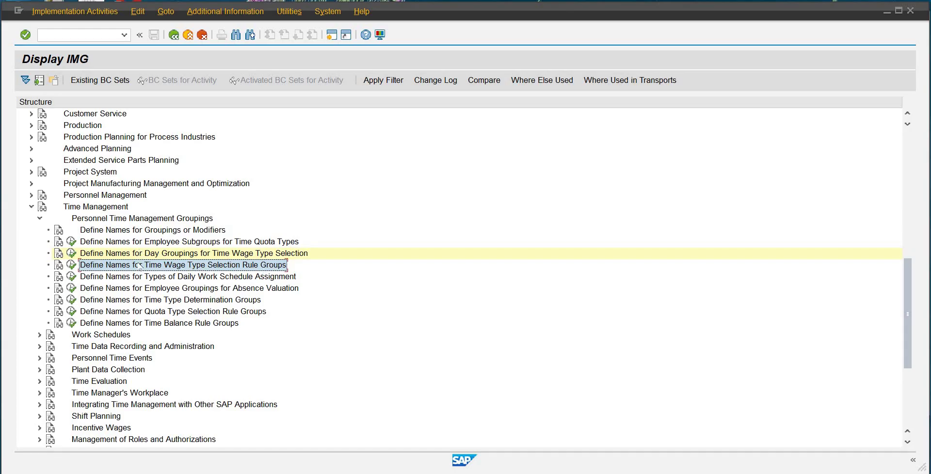
click(72, 267)
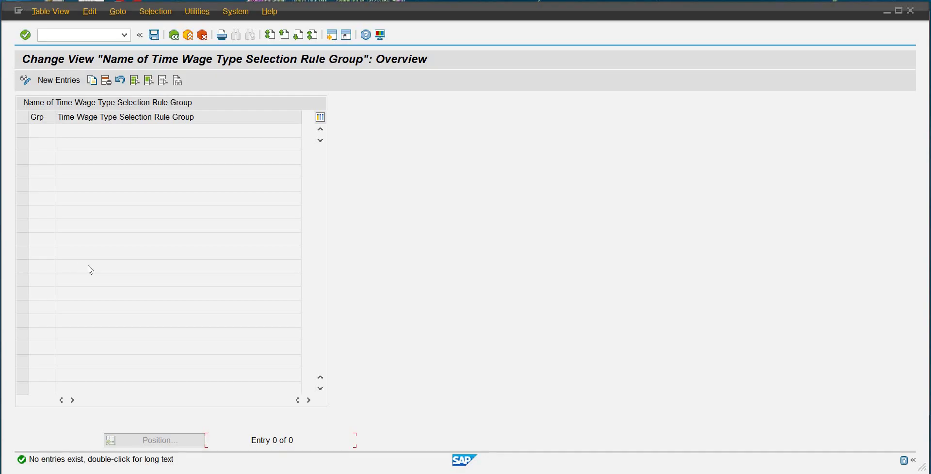
click(59, 80)
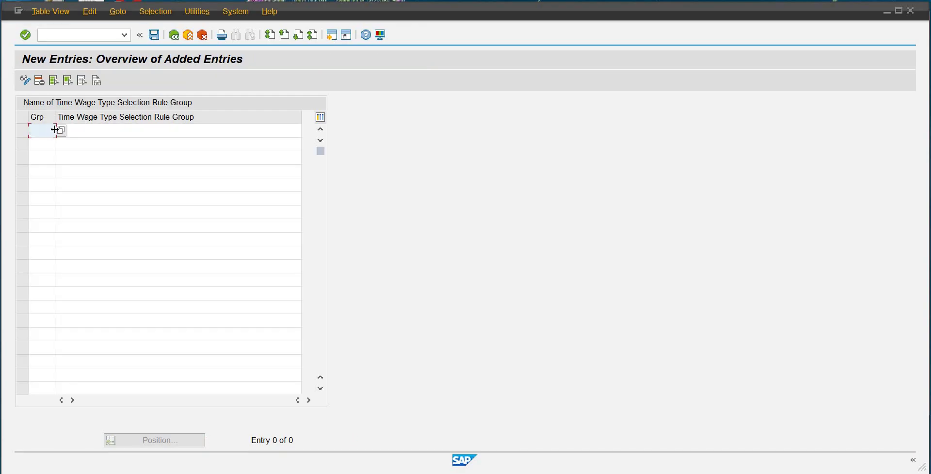
click(60, 130)
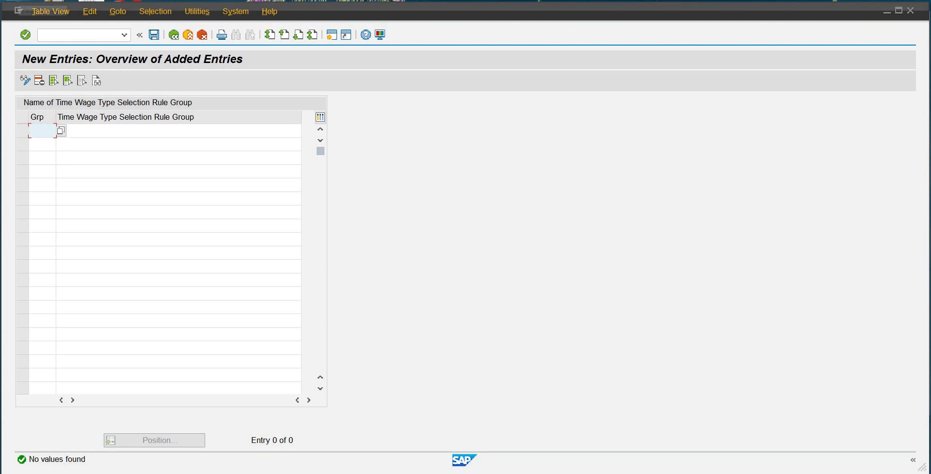
key(alt+Tab)
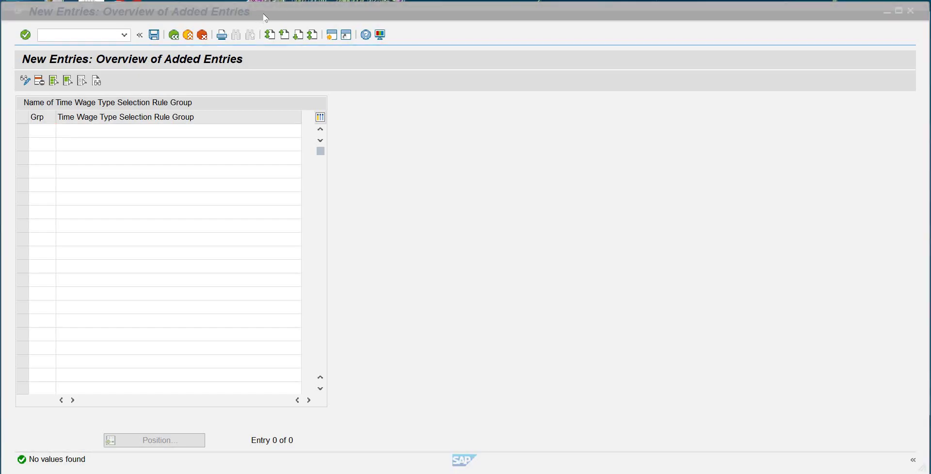
click(31, 133)
click(43, 129)
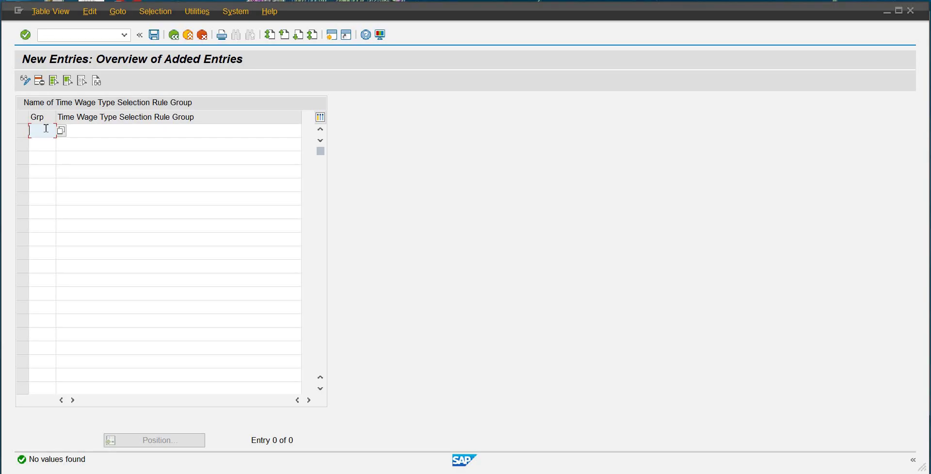
text(GO)
key(Tab)
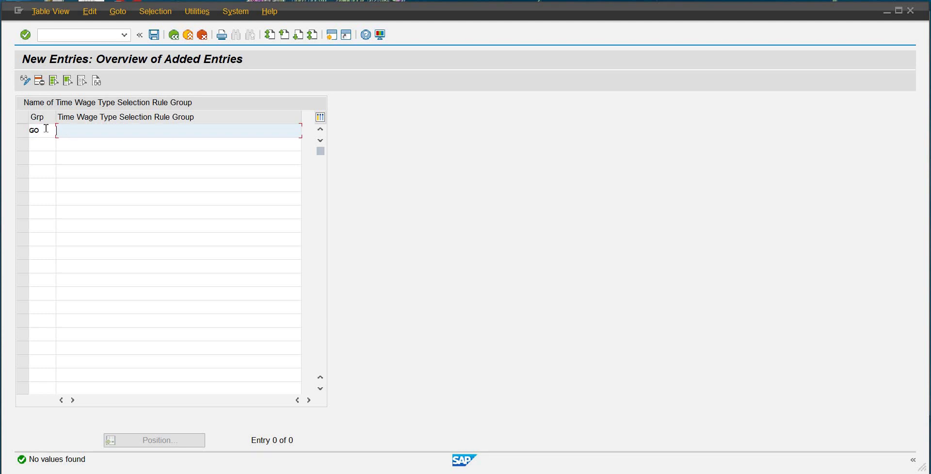
Enter "Pay-Scale Base-OB01" as the name of the new time wage type selection rule group.
text(Pay-Scle)
key(BackSpace)
key(BackSpace)
key(BackSpace)
text(a)
text(le Bas)
text(ed)
key(BackSpace)
key(BackSpace)
text(e)
text(-ON)
key(BackSpace)
text(B01)
key(Return)
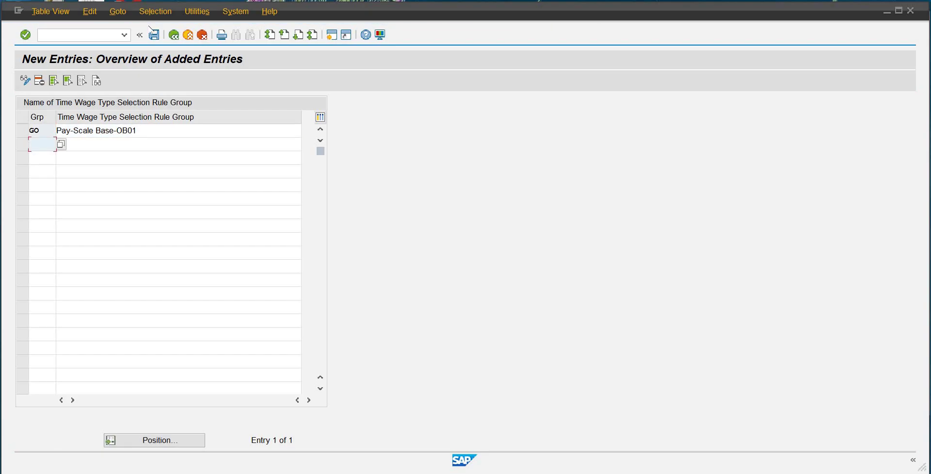
Save the time wage type selection rule group to the proposed customizing request and return to the IMG structure.
click(153, 35)
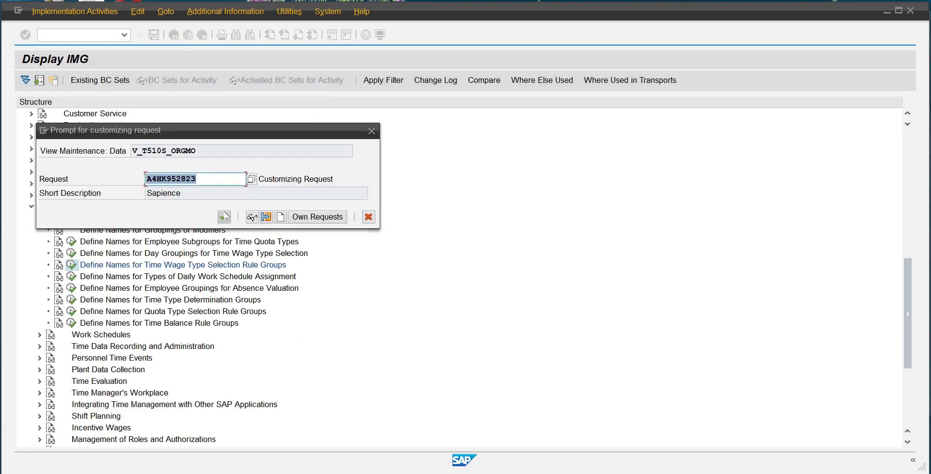
click(224, 217)
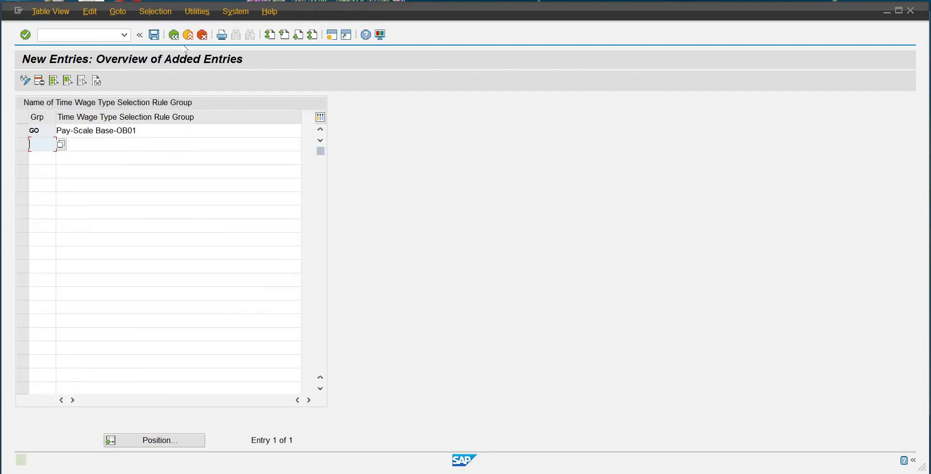
click(174, 35)
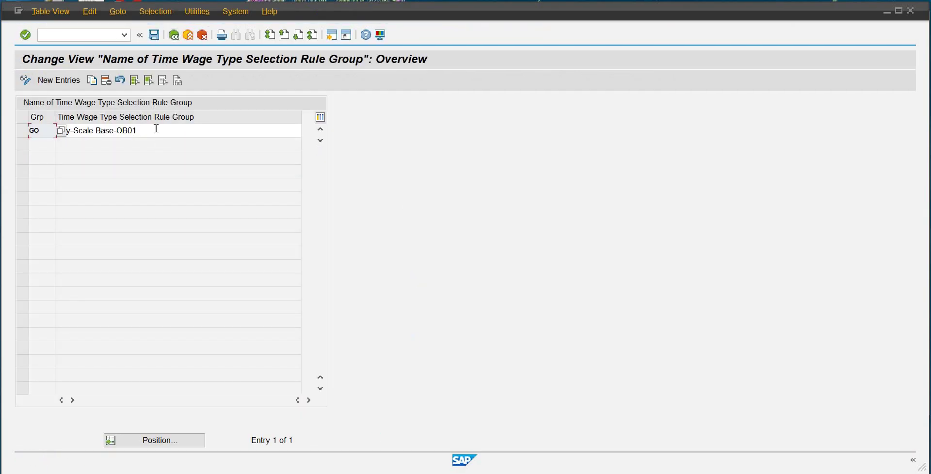
click(175, 36)
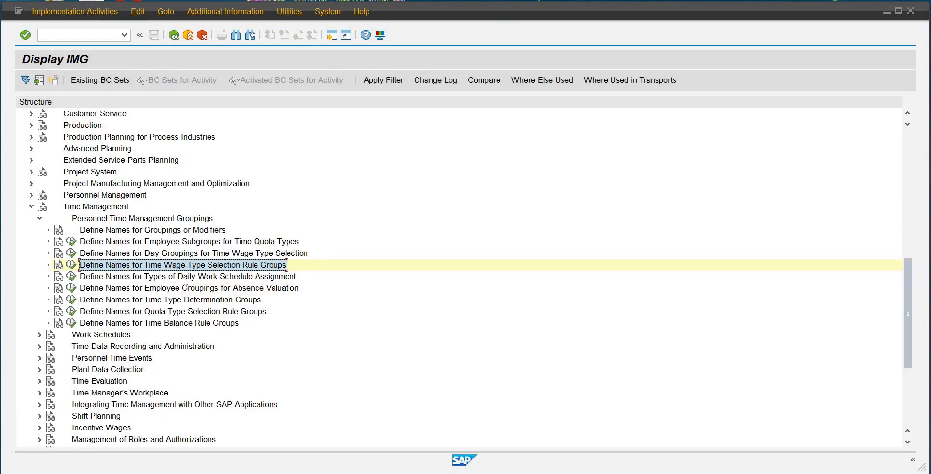
View the Define Names for Types of Daily Work Schedule Assignment table and return to the IMG structure.
click(220, 278)
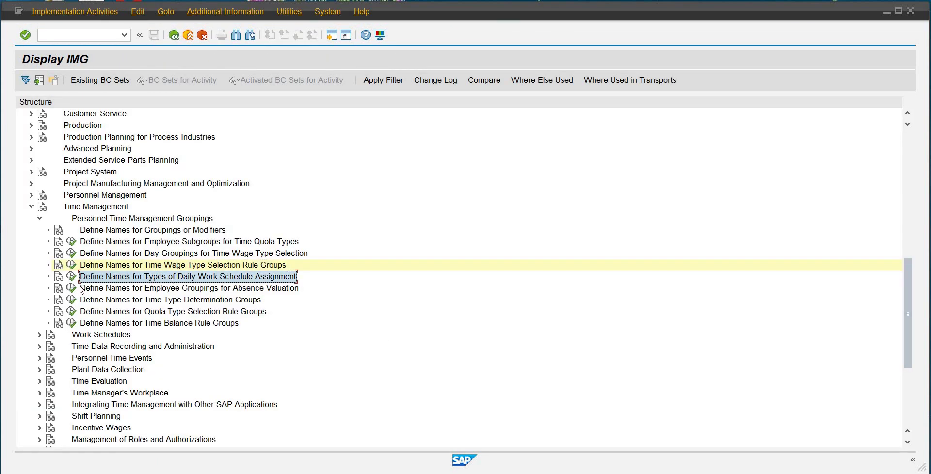
click(164, 288)
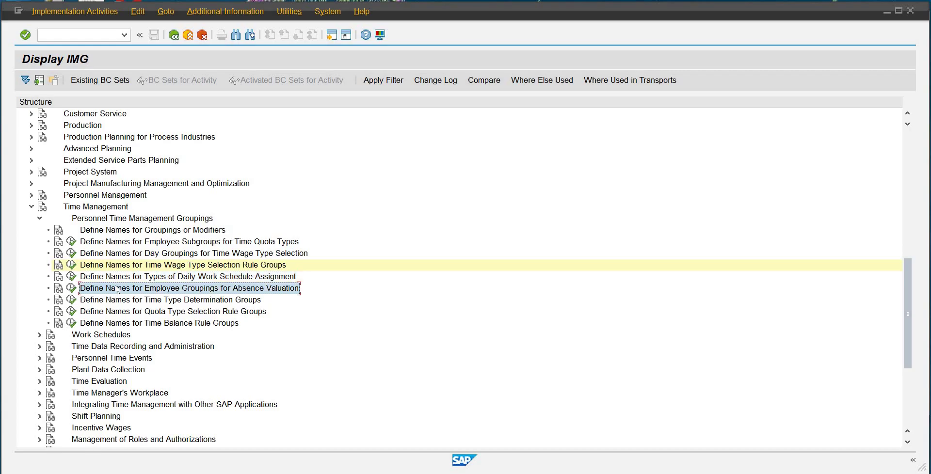
click(71, 279)
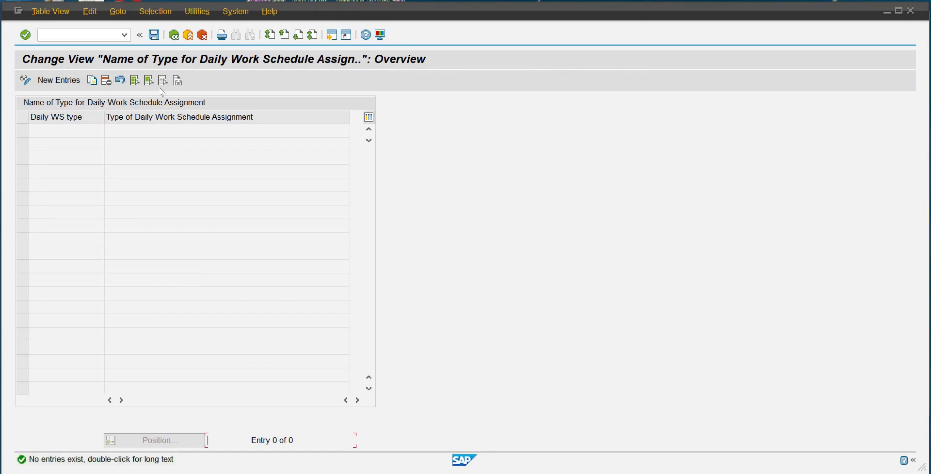
click(175, 35)
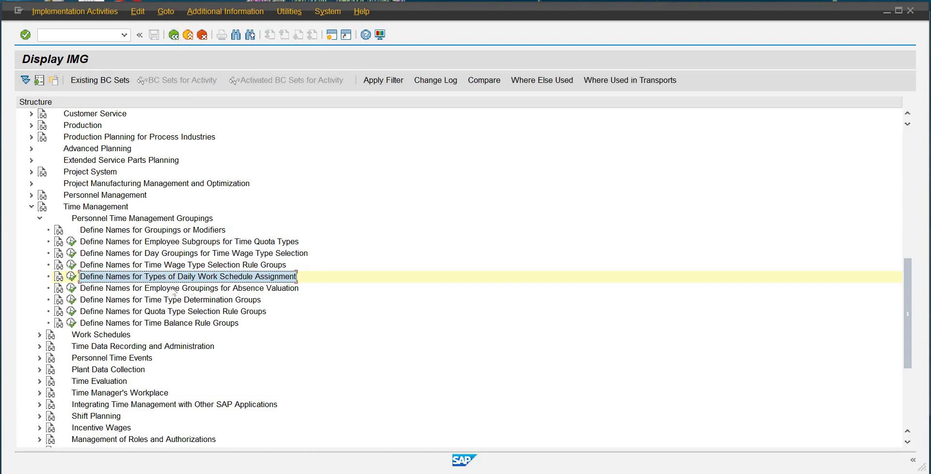
View the Define Names for Employee Groupings for Absence Valuation table and return to the IMG structure.
click(150, 289)
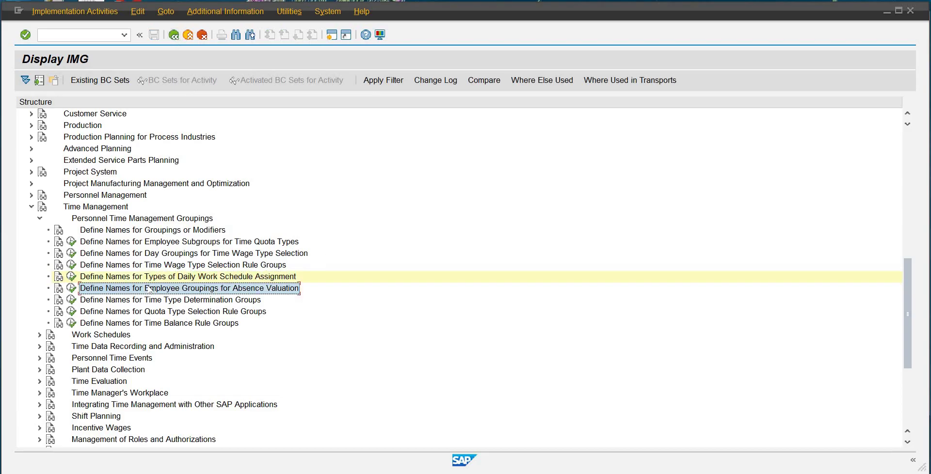
click(72, 288)
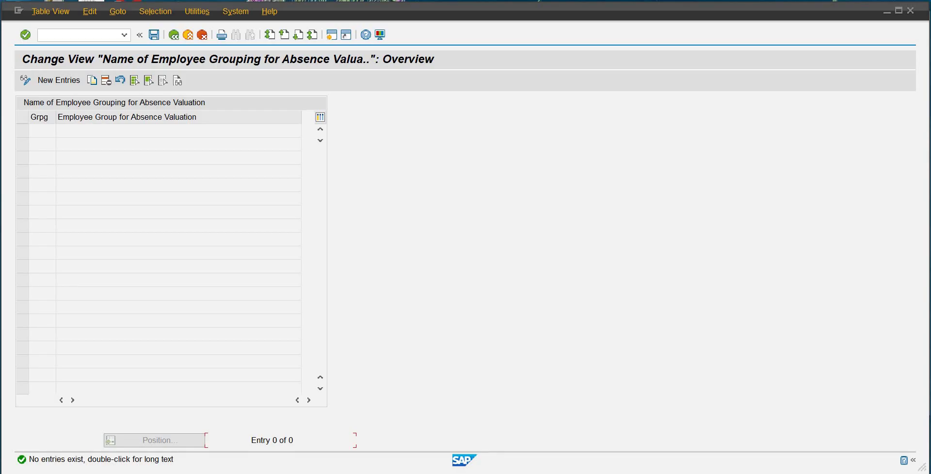
click(173, 35)
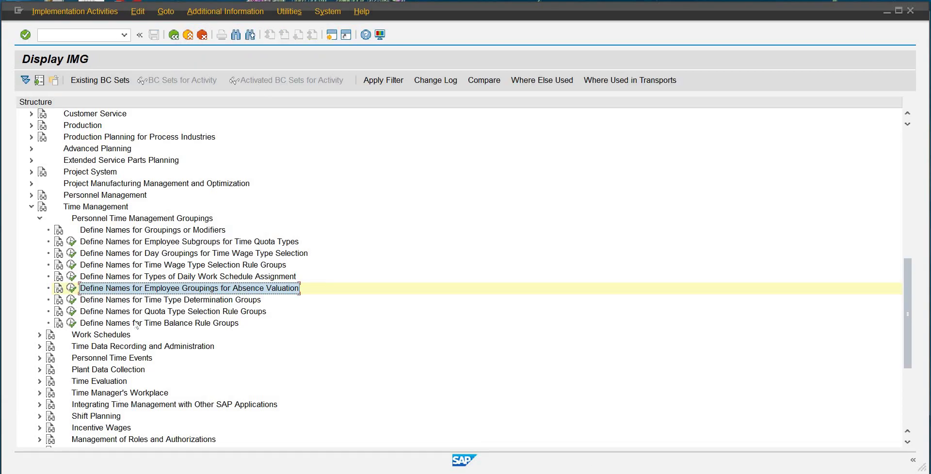
View the Define Names for Time Type Determination Groups table and return to the IMG structure.
click(119, 301)
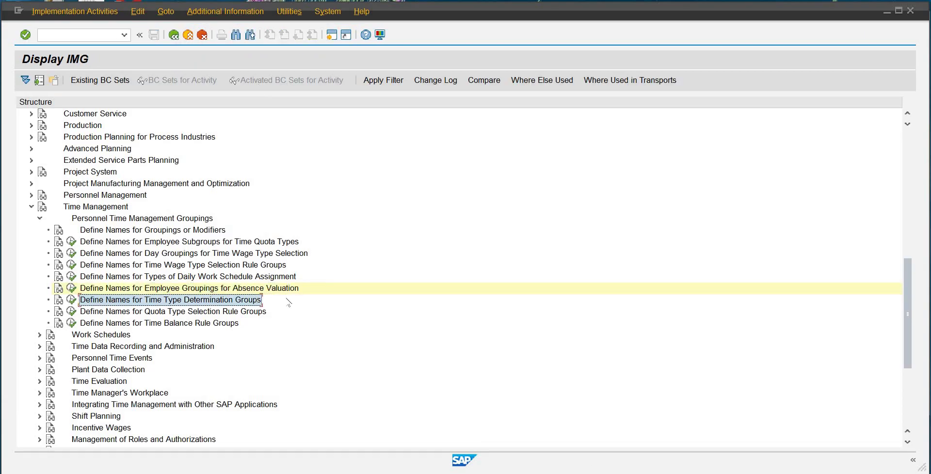
click(71, 300)
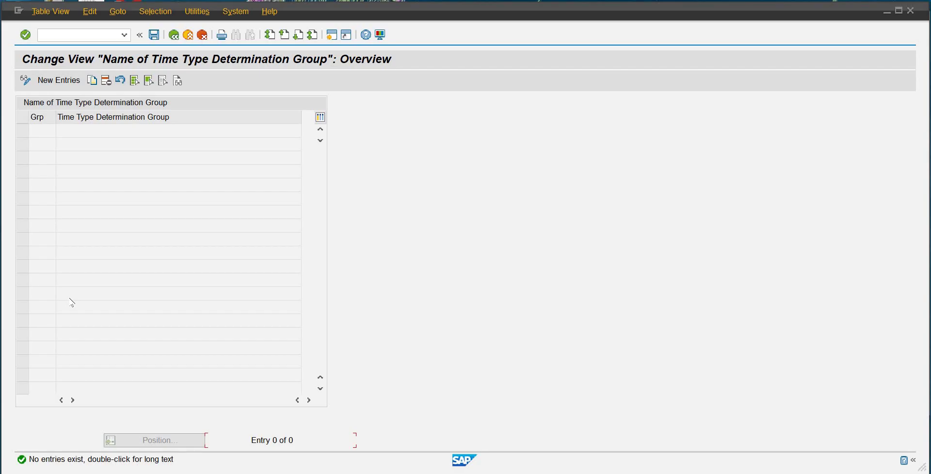
click(174, 33)
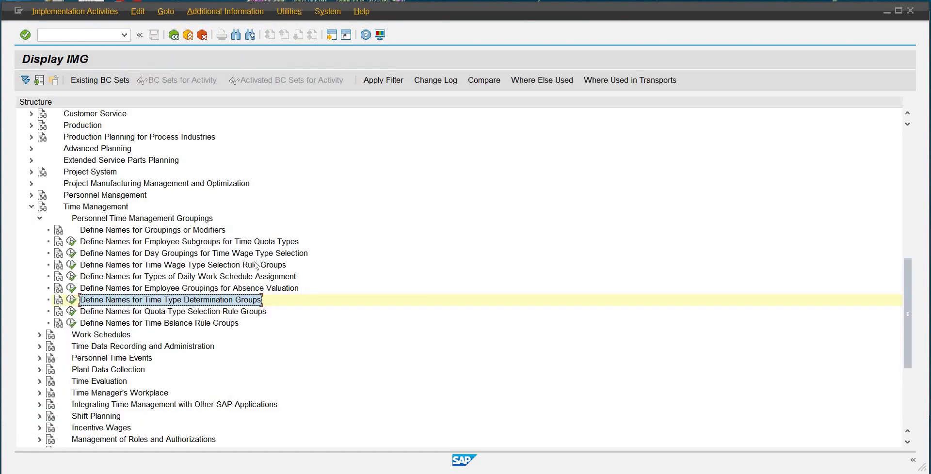
Collapse Personnel Time Management Groupings and execute Define Public Holiday Classes under Work Schedules.
click(156, 313)
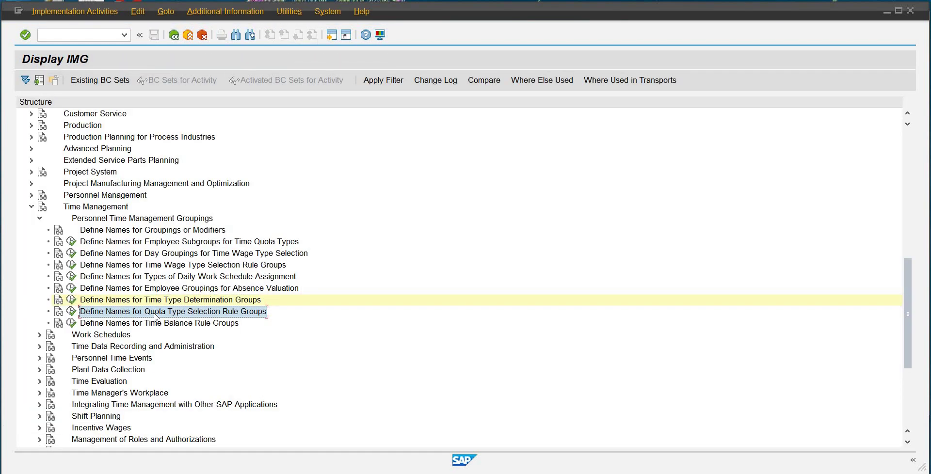
click(41, 219)
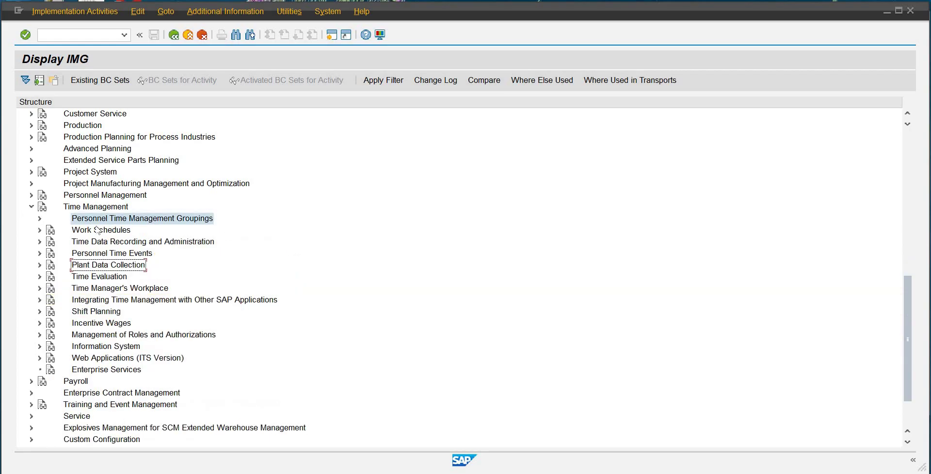
click(40, 230)
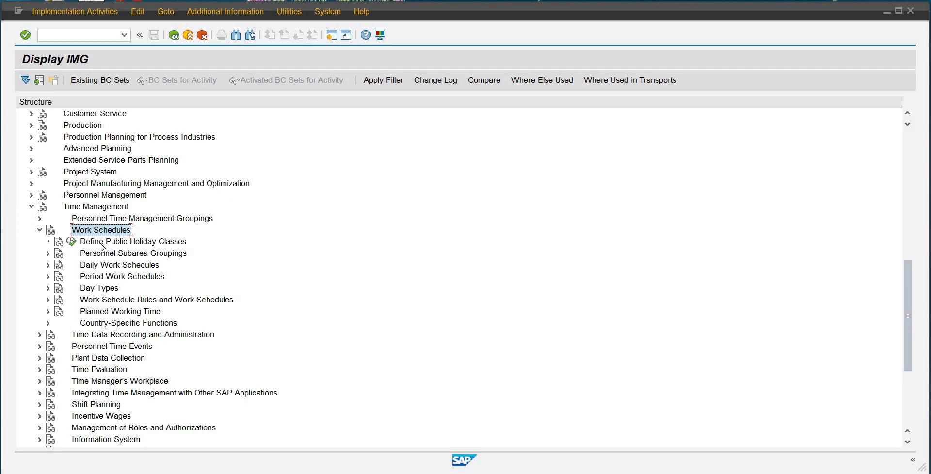
click(79, 241)
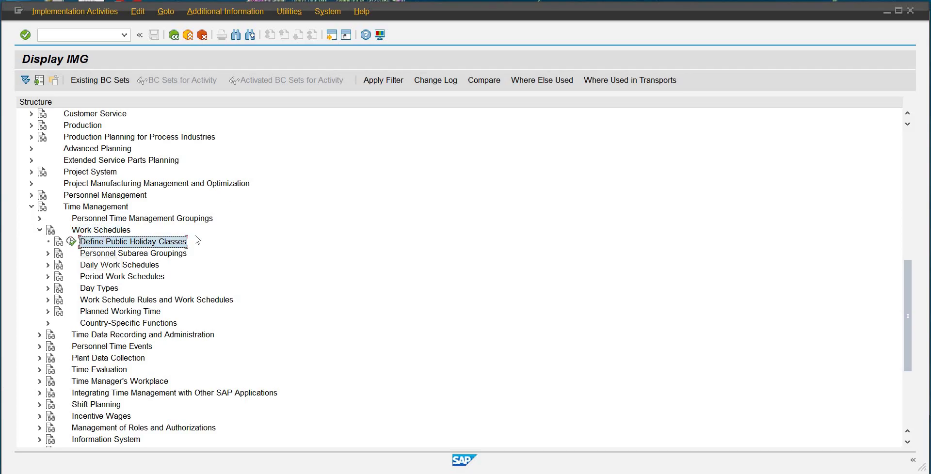
click(71, 243)
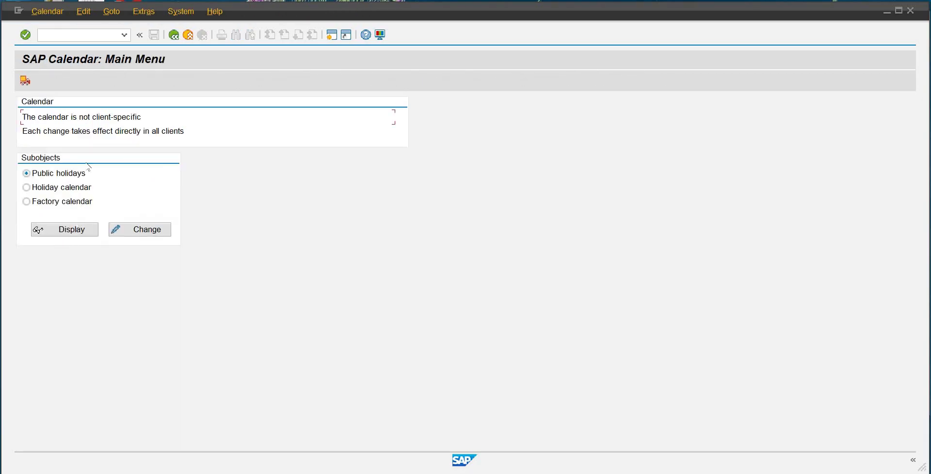
Choose Public holidays as the SAP Calendar subobject, open it in change mode and look through the holiday list.
click(80, 193)
click(82, 204)
click(79, 193)
click(34, 201)
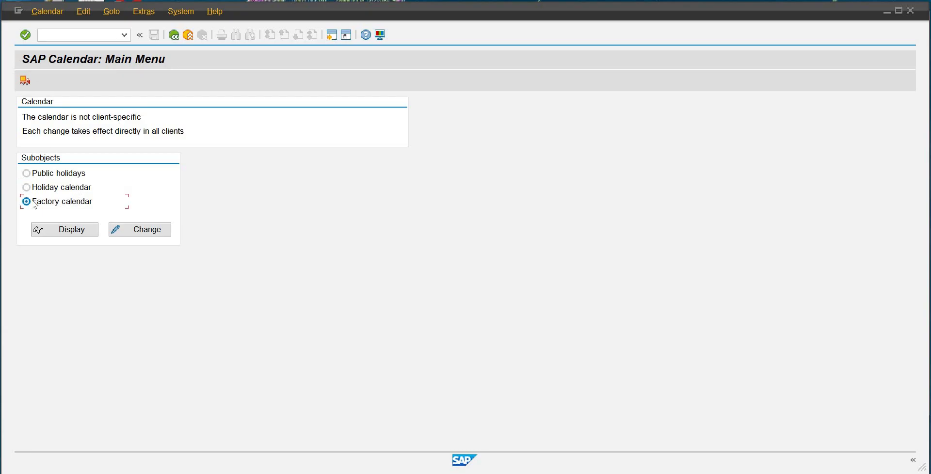
click(68, 189)
click(34, 176)
click(43, 206)
click(49, 174)
click(141, 229)
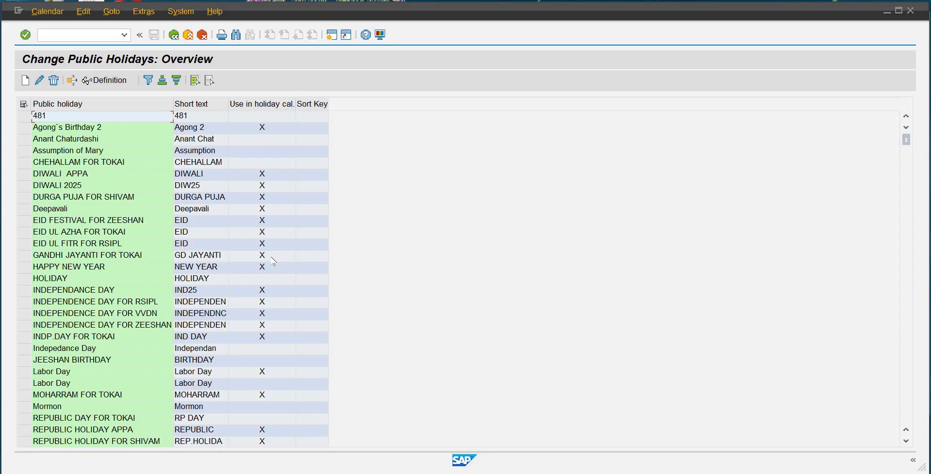
scroll(223, 346, down, 15)
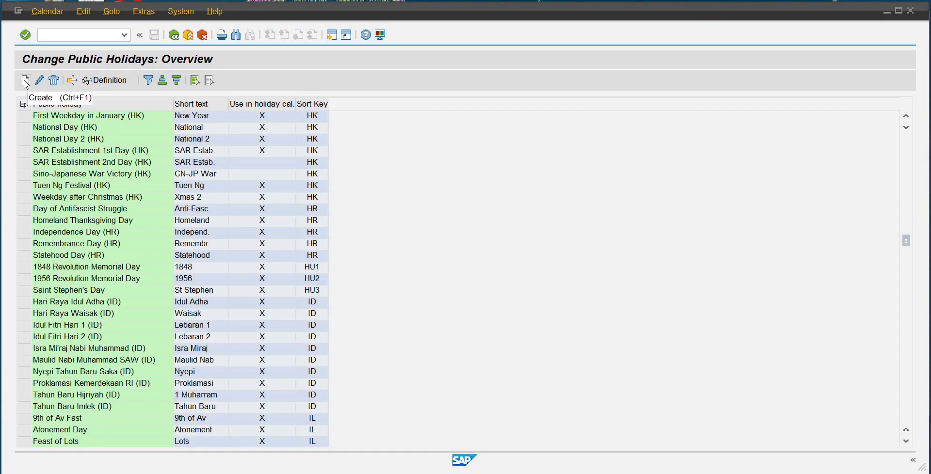
Create a new public holiday of type Floating Public Holiday.
click(25, 80)
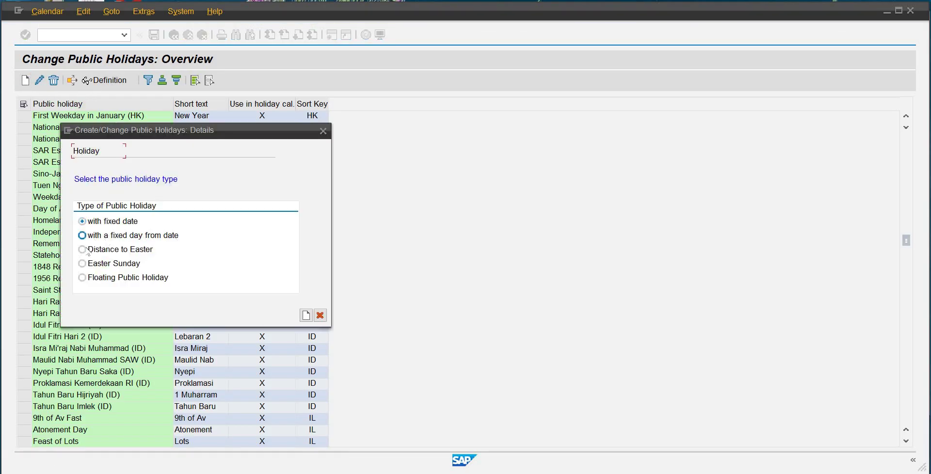
key(Down)
key(Down)
key(Down)
click(306, 316)
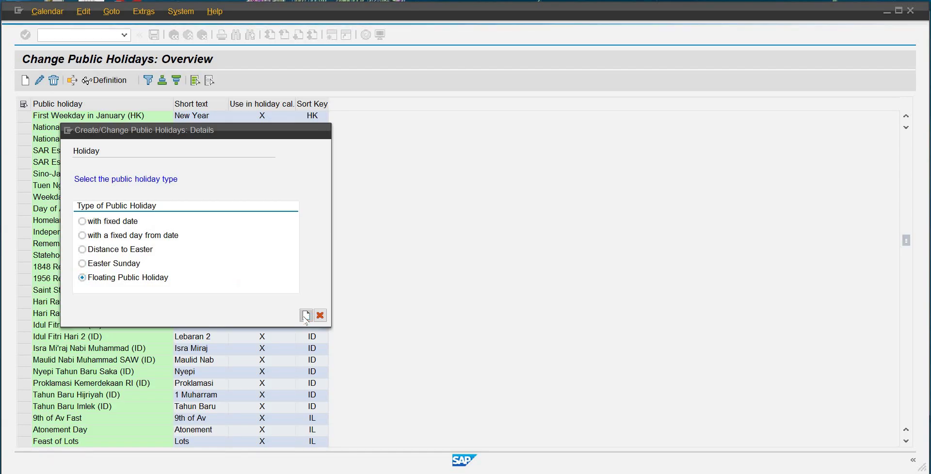
click(106, 174)
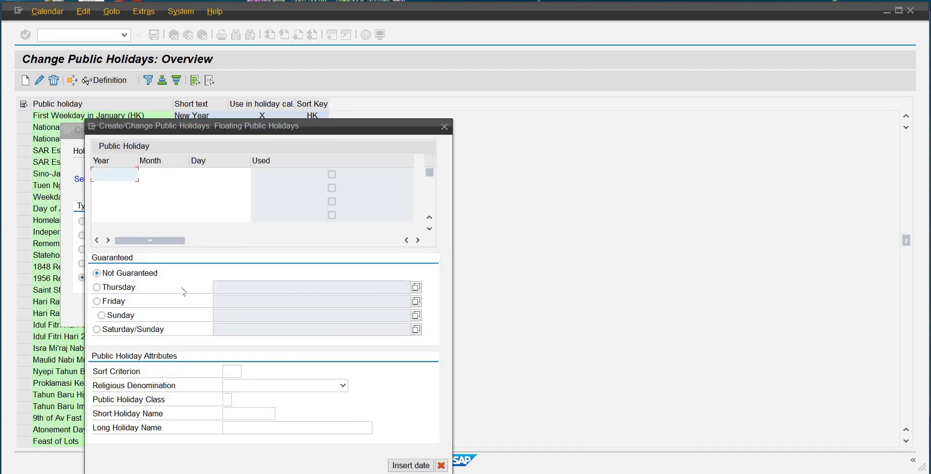
drag(363, 128, 402, 85)
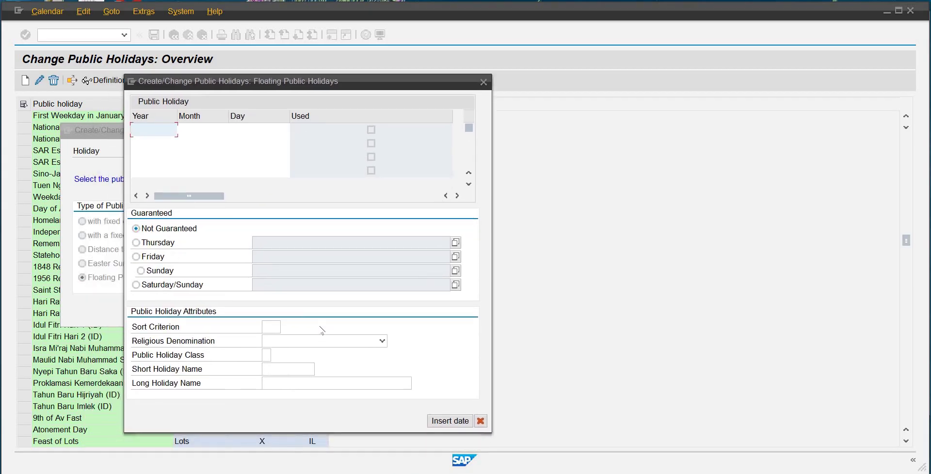
Set the holiday's religious denomination to Islam and its public holiday class to 1, ordinary public holiday.
click(274, 326)
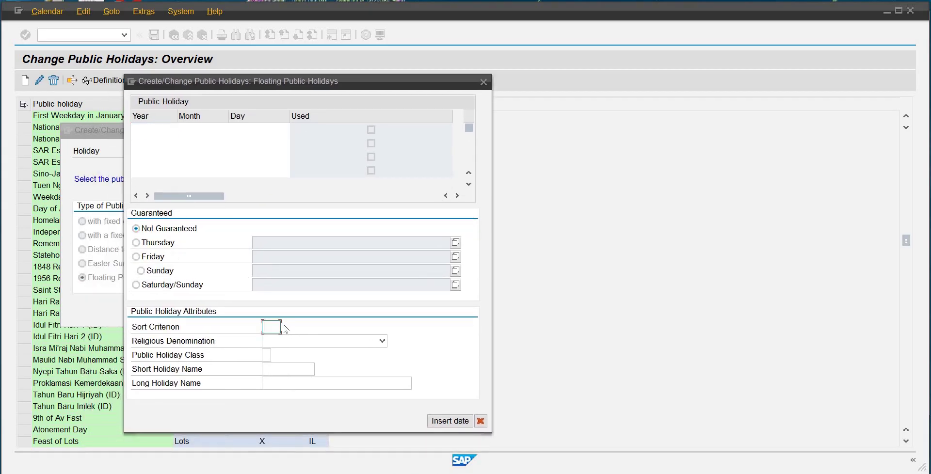
click(374, 342)
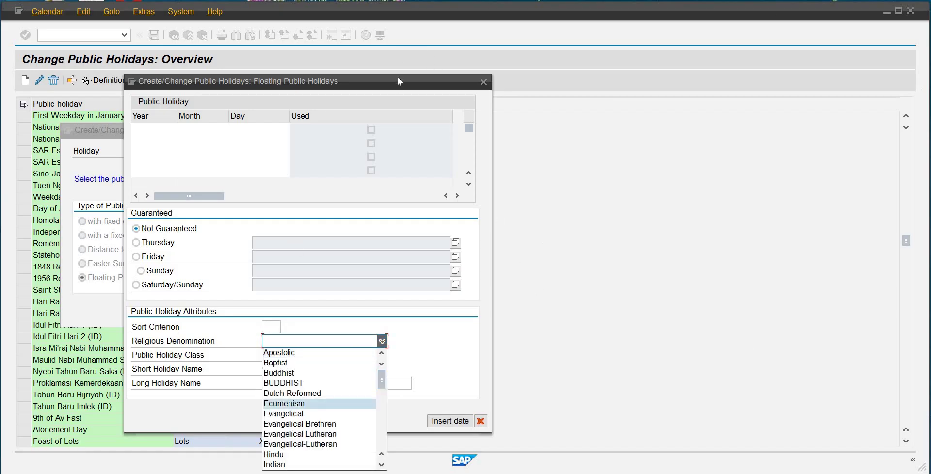
key(Escape)
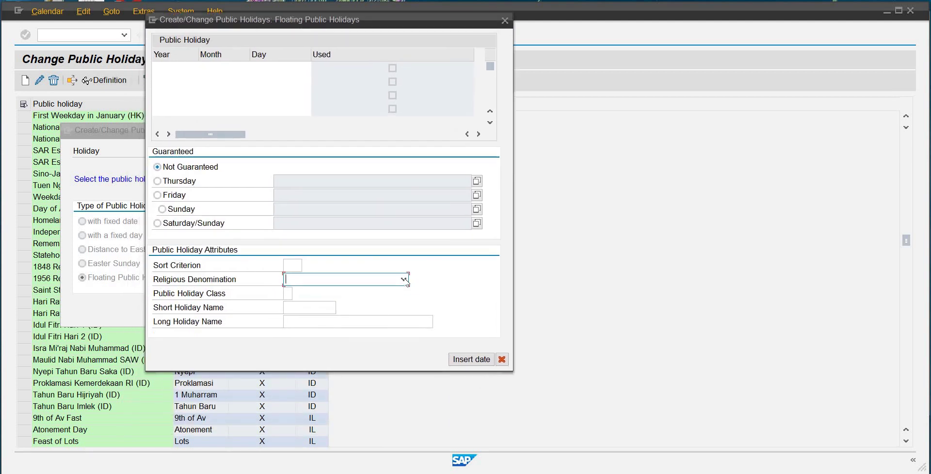
click(403, 280)
scroll(388, 359, down, 3)
scroll(388, 359, up, 3)
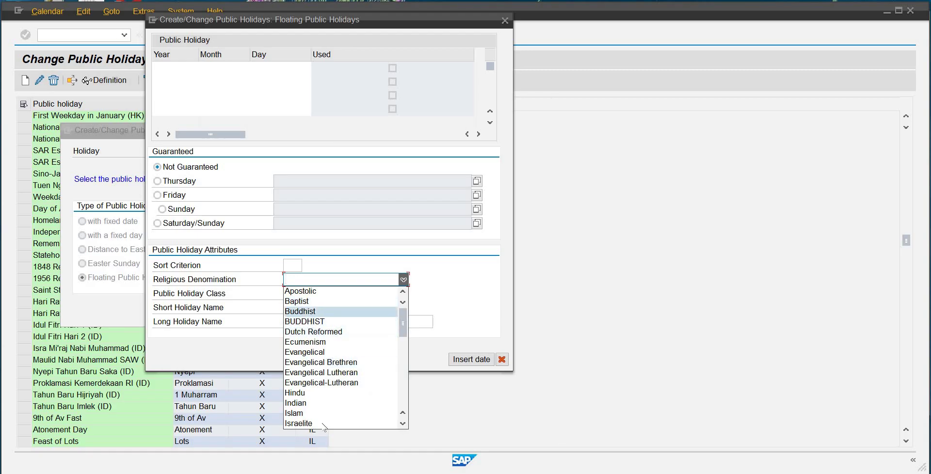
click(317, 415)
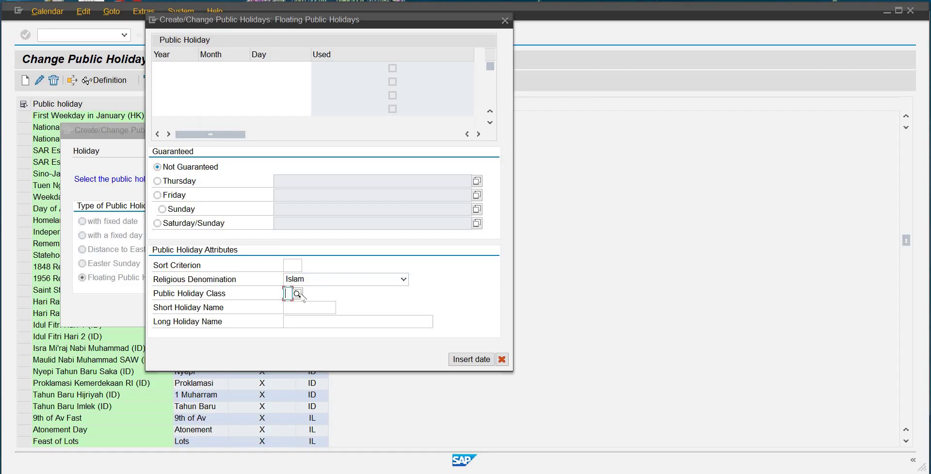
click(298, 293)
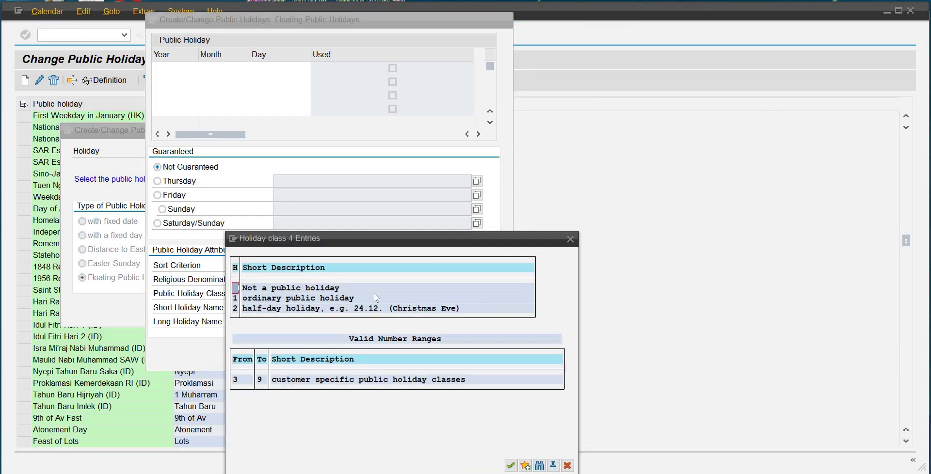
click(291, 302)
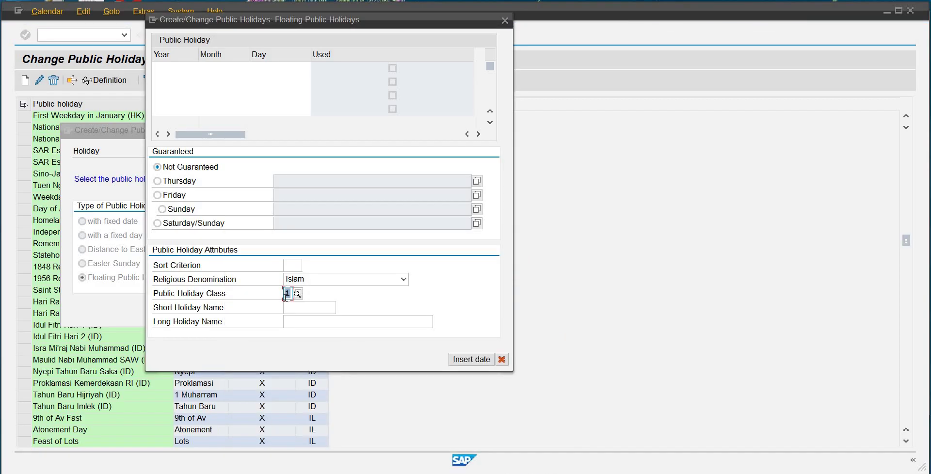
Enter Eid ul Ftr as the short holiday name and Eid Ul Fiter as the long holiday name.
click(316, 308)
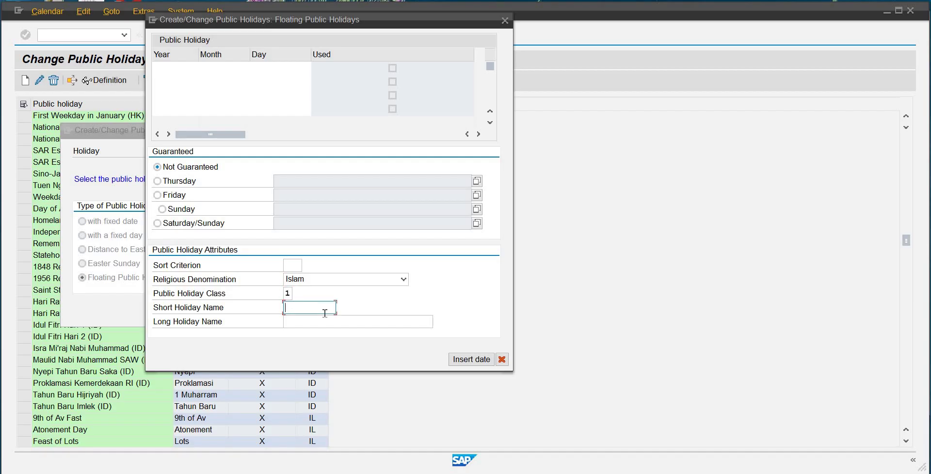
text(Eid )
text(ul)
text( Fit)
key(BackSpace)
key(BackSpace)
text(tr)
key(Tab)
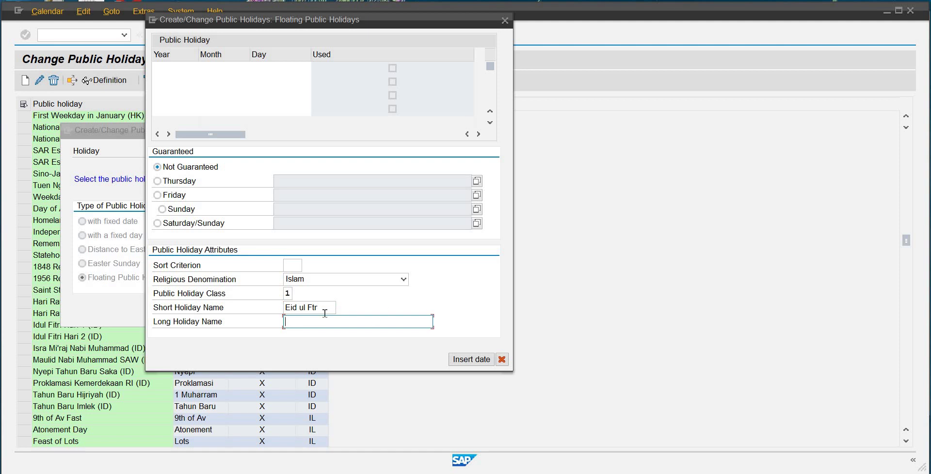
text(Eid Ul Fiter)
Enter year 2025 and month 04 in the first date row of the floating holiday.
click(191, 69)
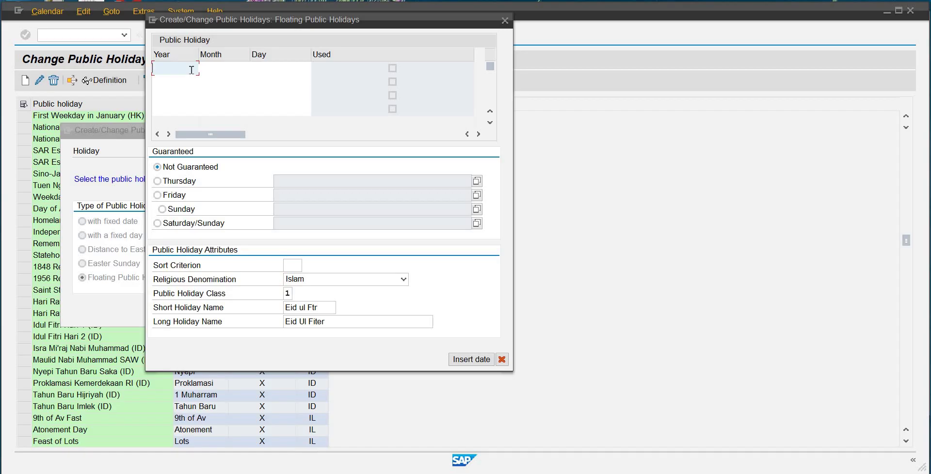
text(2025)
key(Tab)
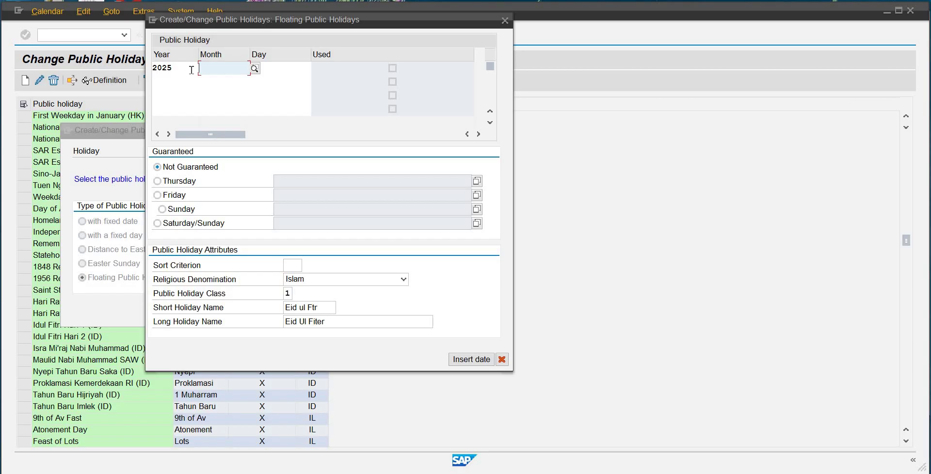
text(04)
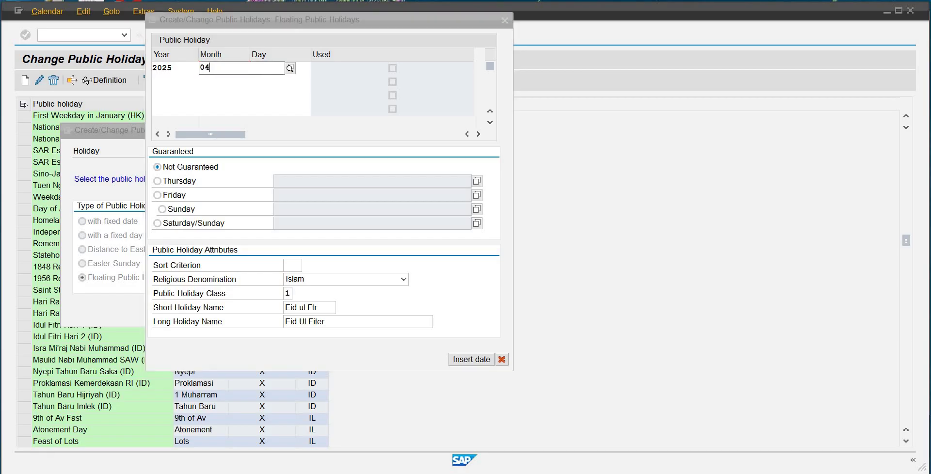
key(Return)
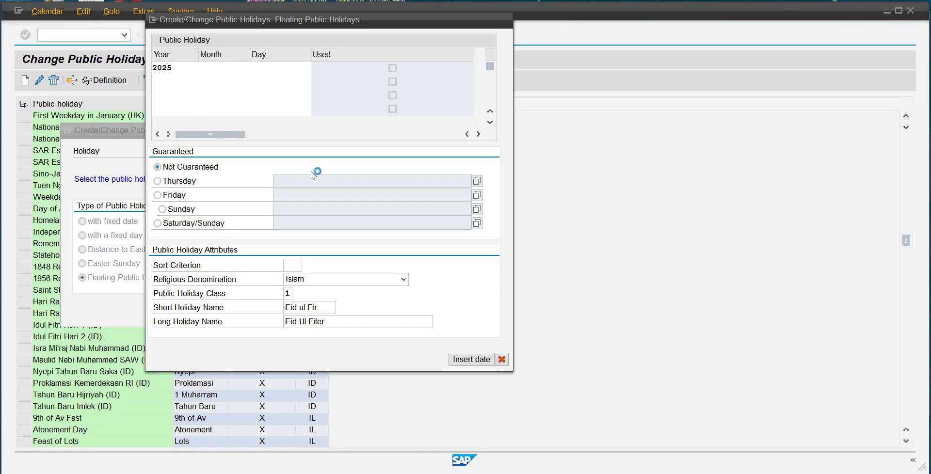
Set the day of the 2025 holiday date to 01.
click(254, 68)
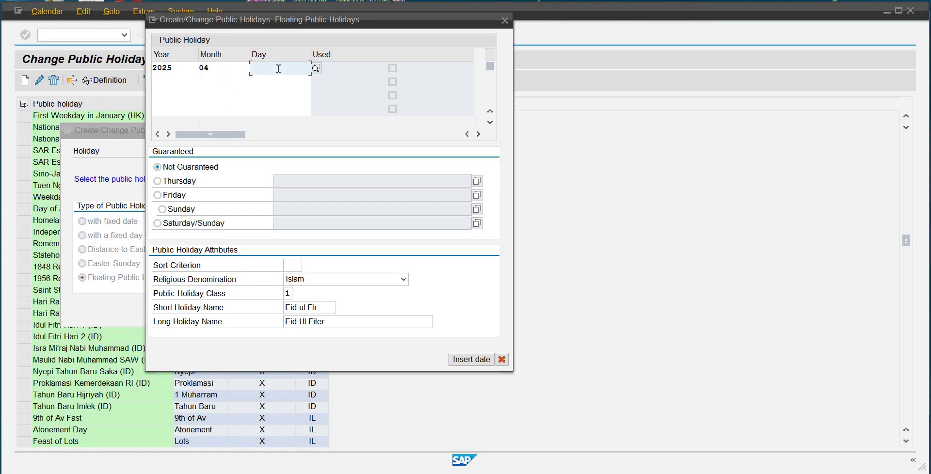
click(316, 69)
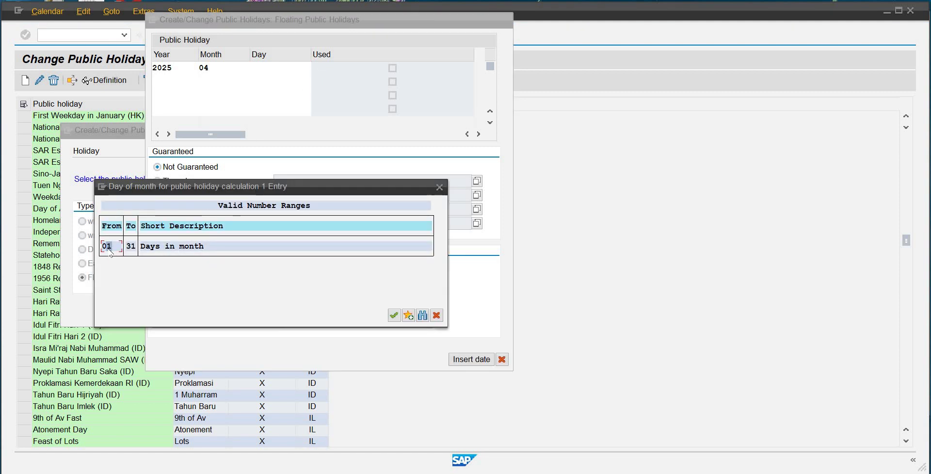
click(393, 316)
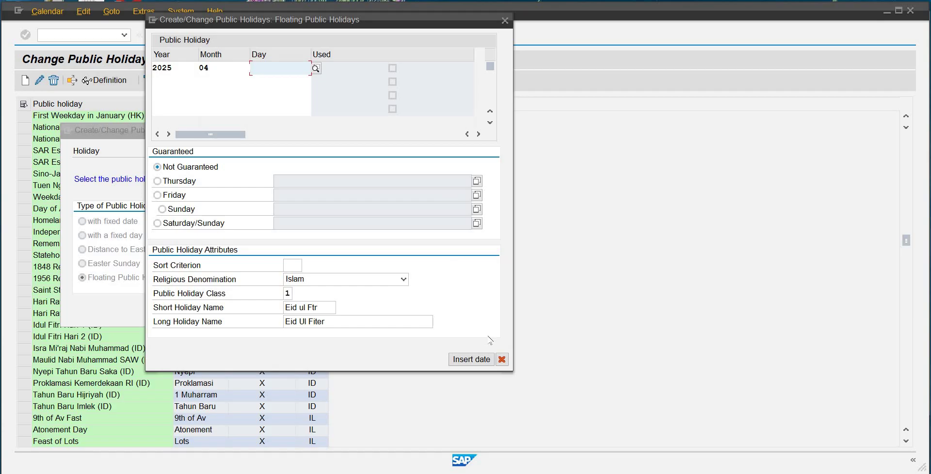
click(465, 361)
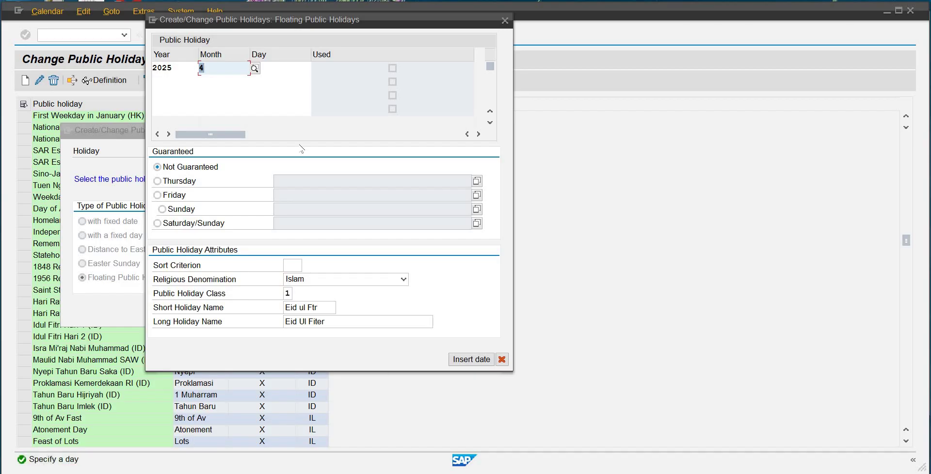
click(289, 74)
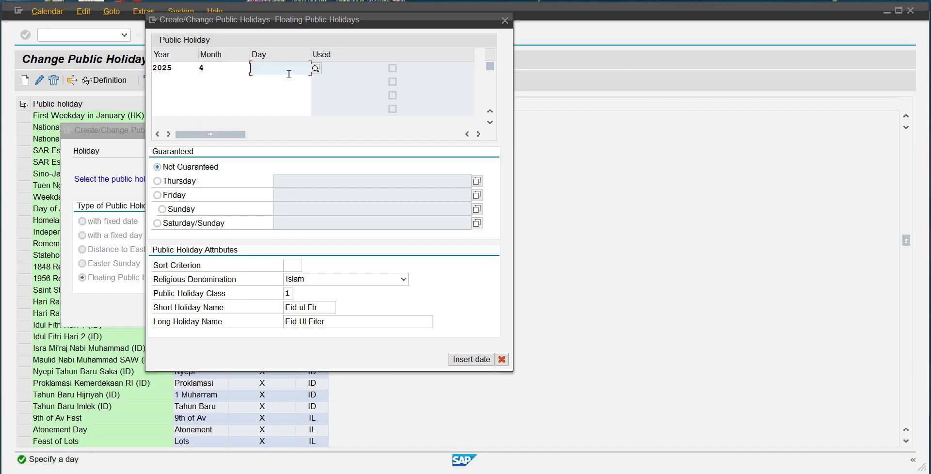
text(1)
key(Return)
click(318, 67)
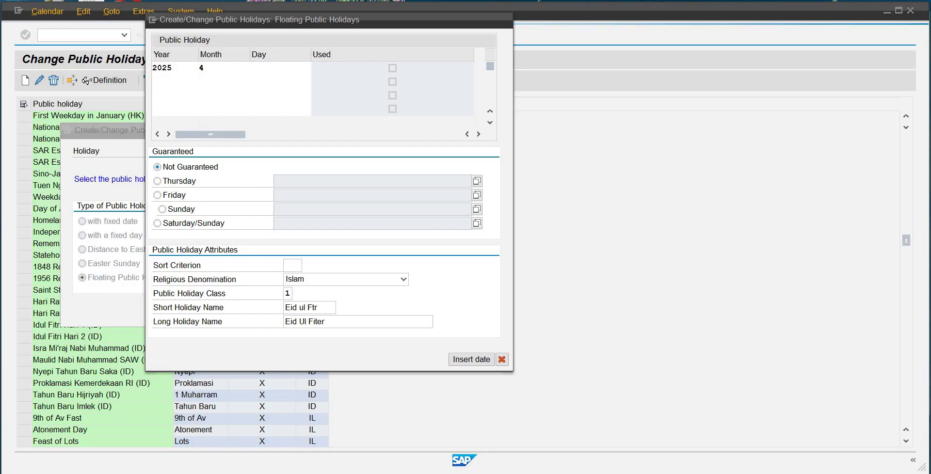
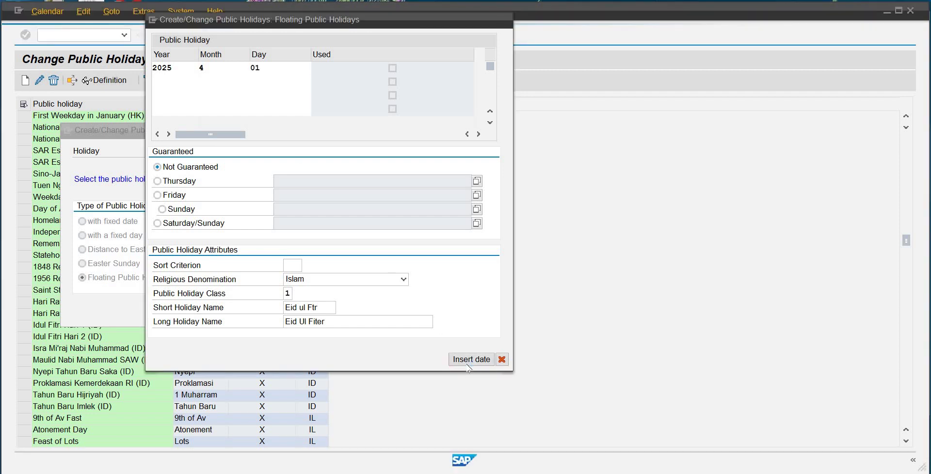
Insert the date 2025, month 4, day 1 and create the Eid Ul Fiter public holiday.
click(407, 359)
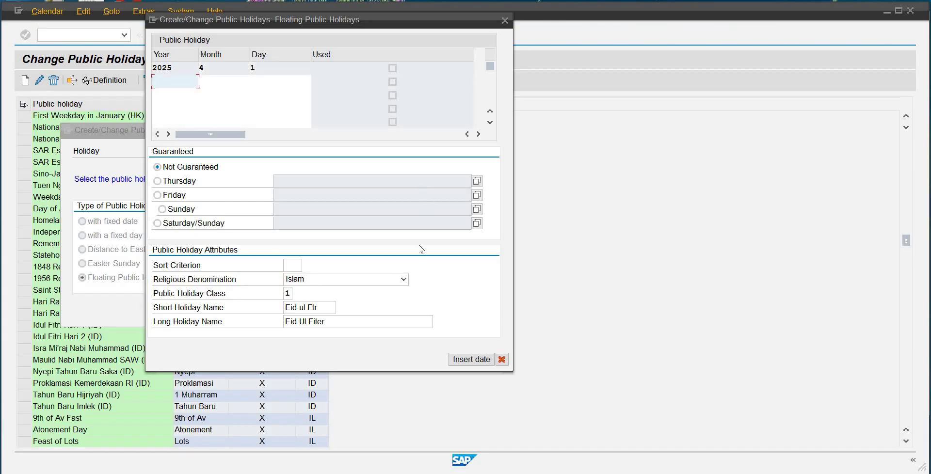
click(465, 359)
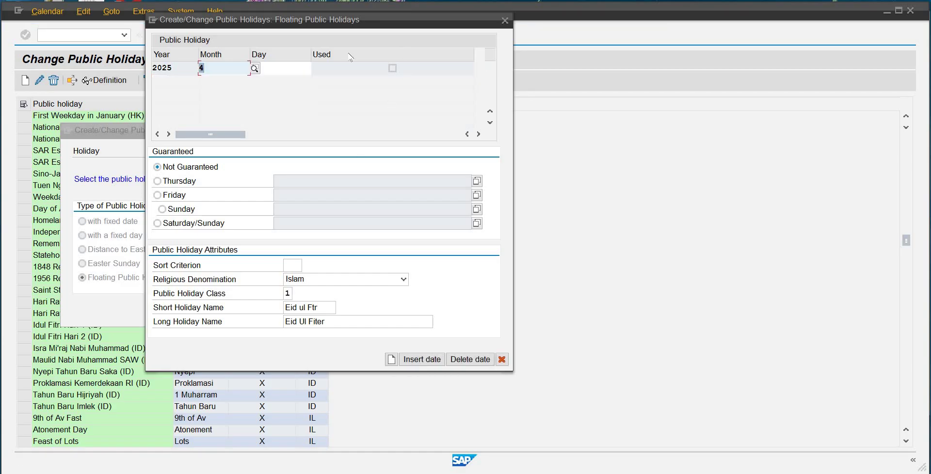
click(277, 68)
text(1)
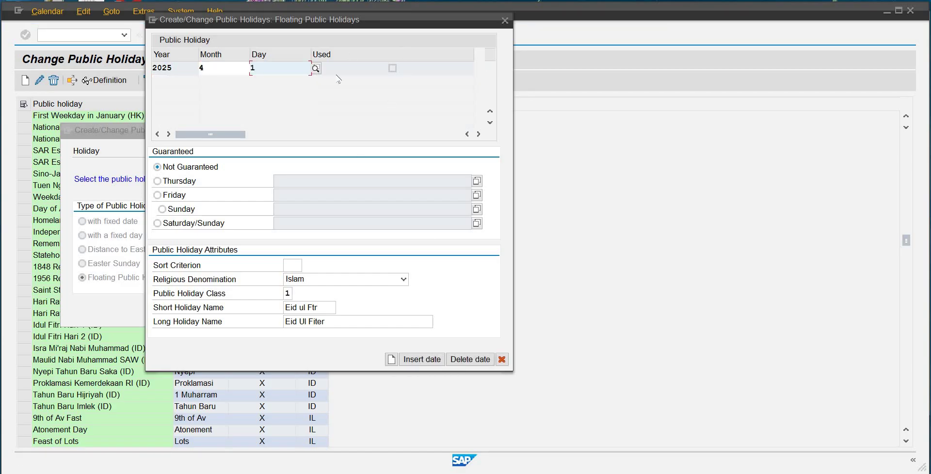
click(432, 360)
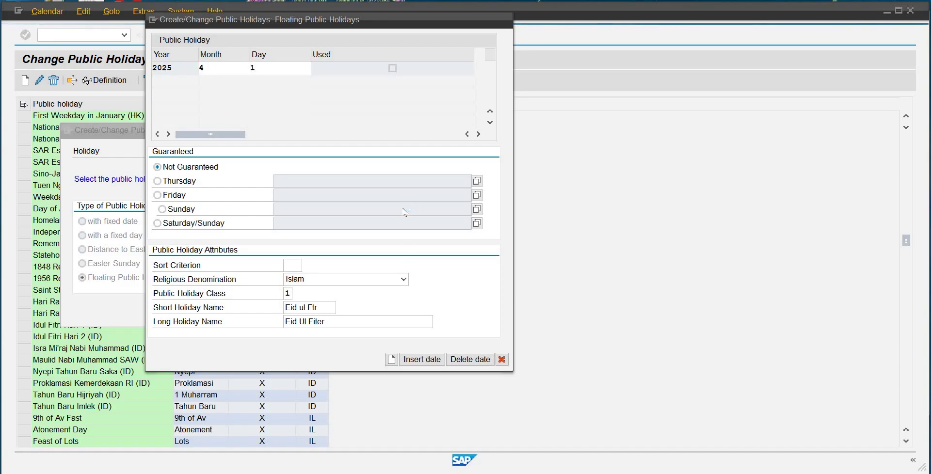
click(398, 358)
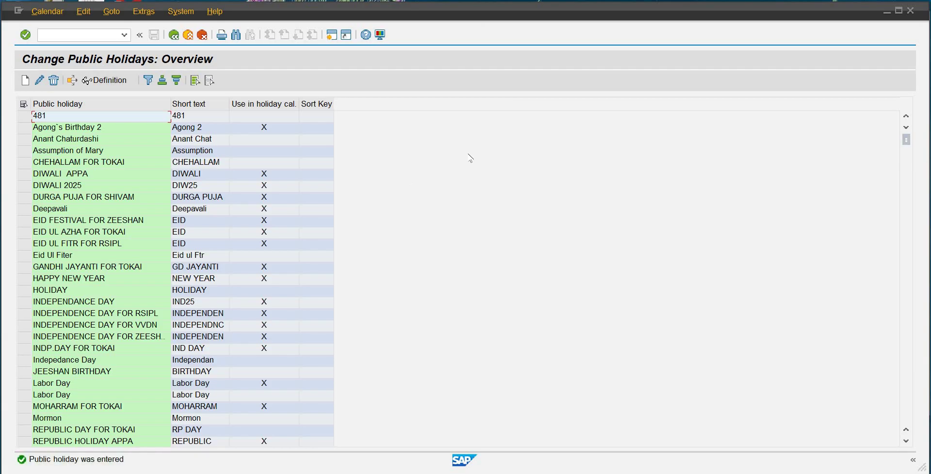
Look through the public holidays overview, checking the holidays by name and sort key.
scroll(468, 157, down, 5)
scroll(465, 158, down, 5)
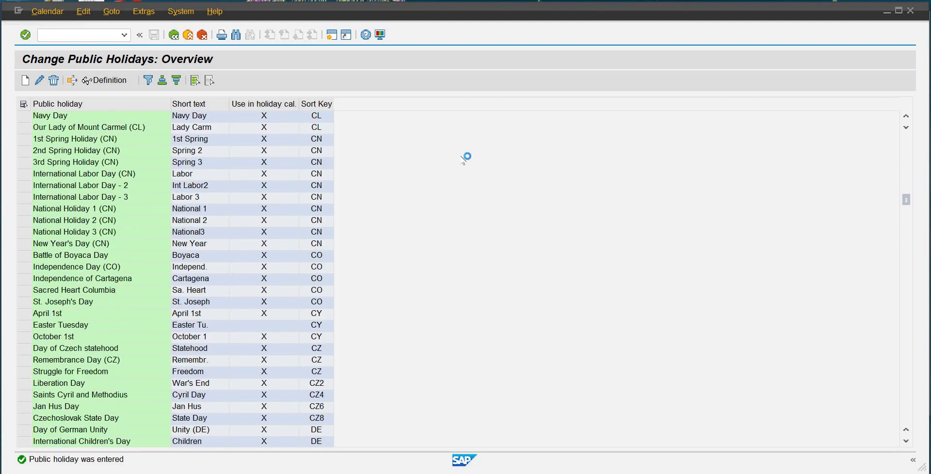
scroll(465, 160, down, 5)
scroll(462, 164, down, 5)
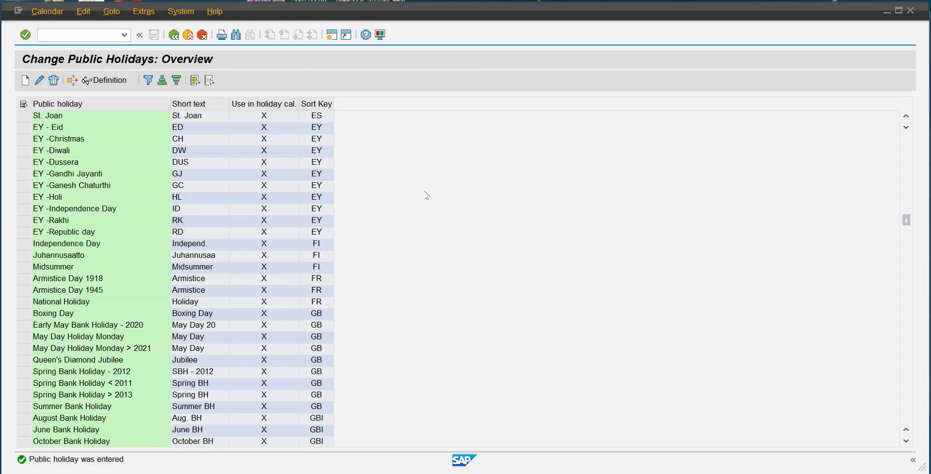
scroll(427, 195, down, 15)
scroll(437, 197, down, 15)
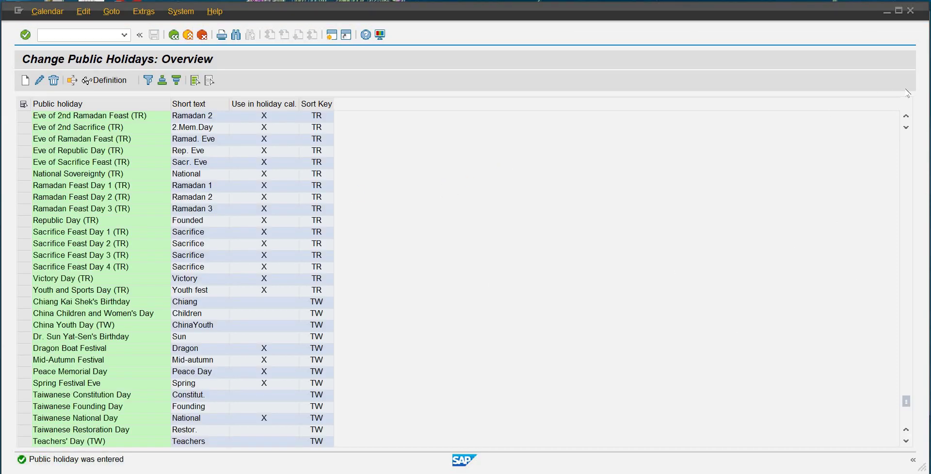
click(906, 117)
scroll(906, 117, up, 1)
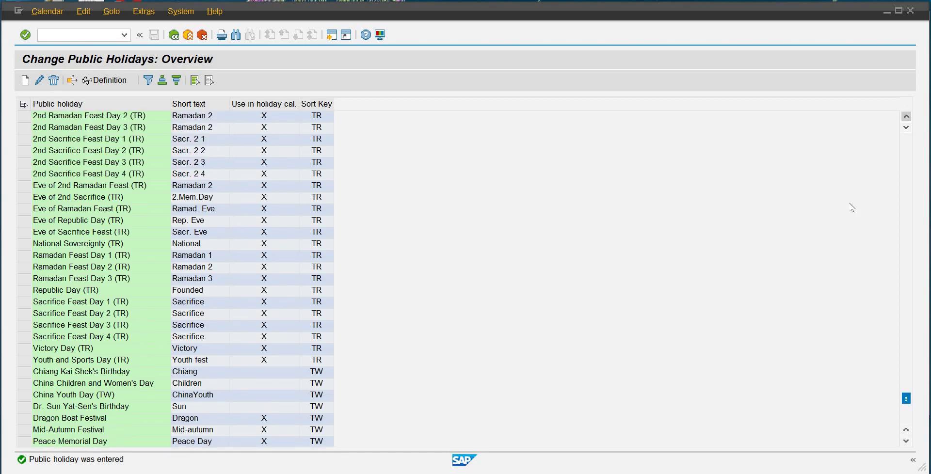
scroll(851, 208, up, 15)
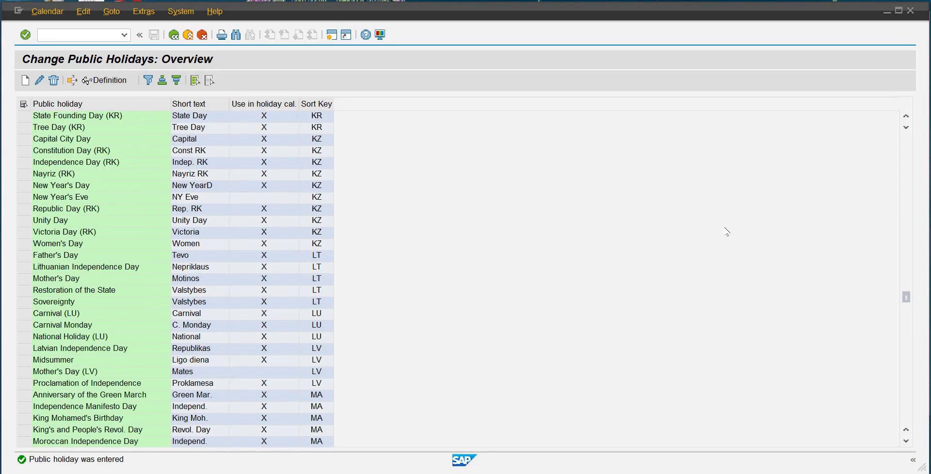
scroll(727, 232, up, 15)
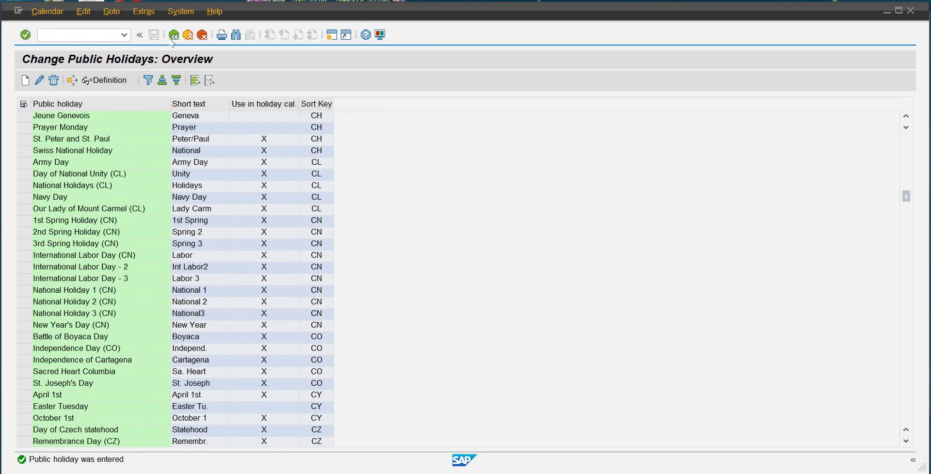
Review the personnel subarea grouping for work schedules under Personnel Subarea Groupings, then return to the IMG structure.
click(173, 39)
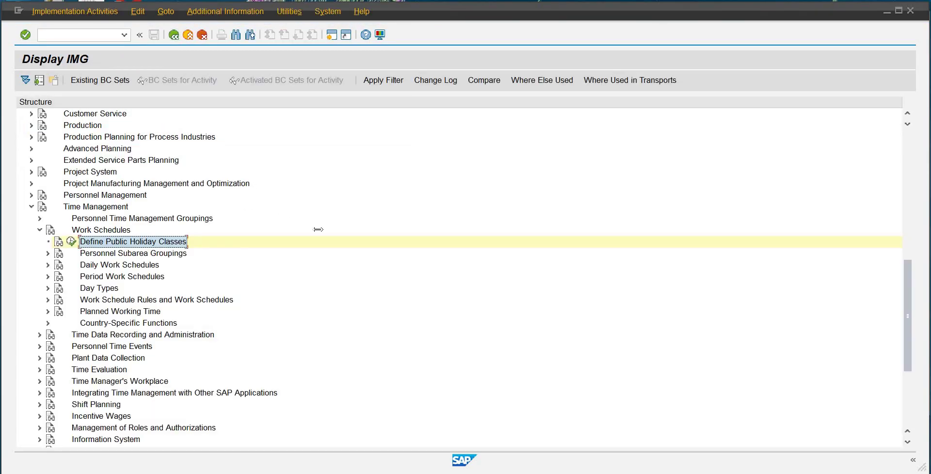
click(84, 256)
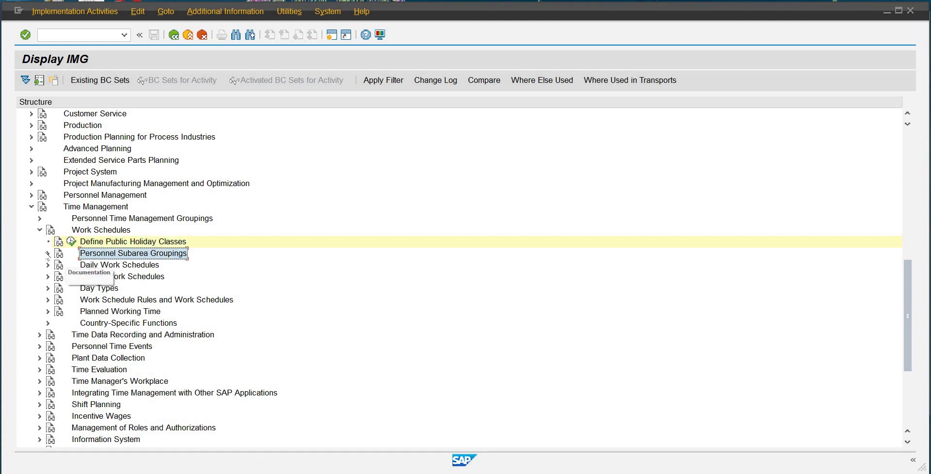
click(47, 252)
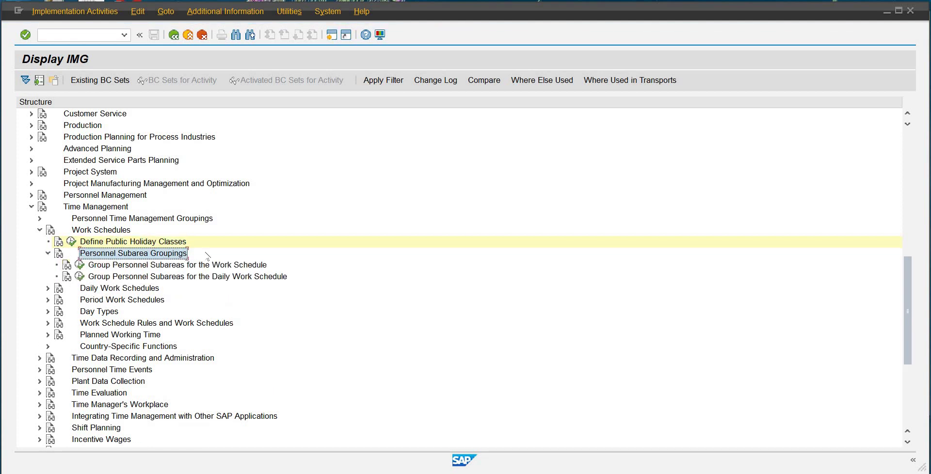
click(251, 266)
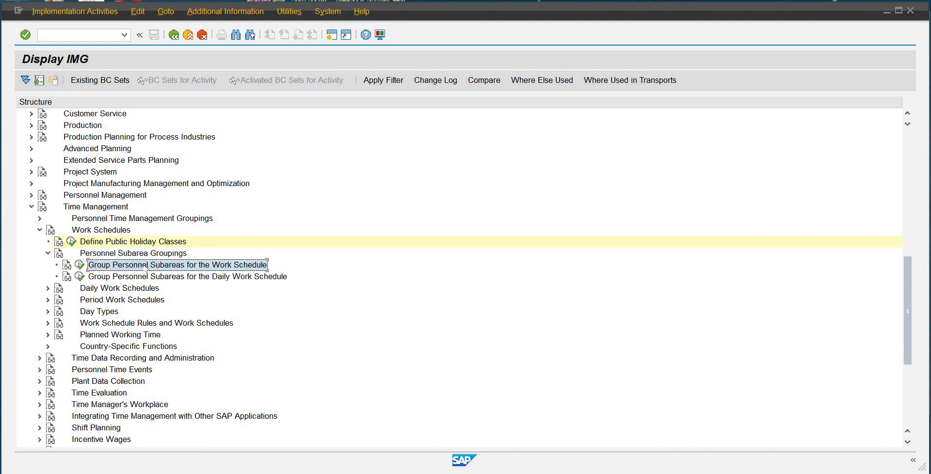
click(80, 266)
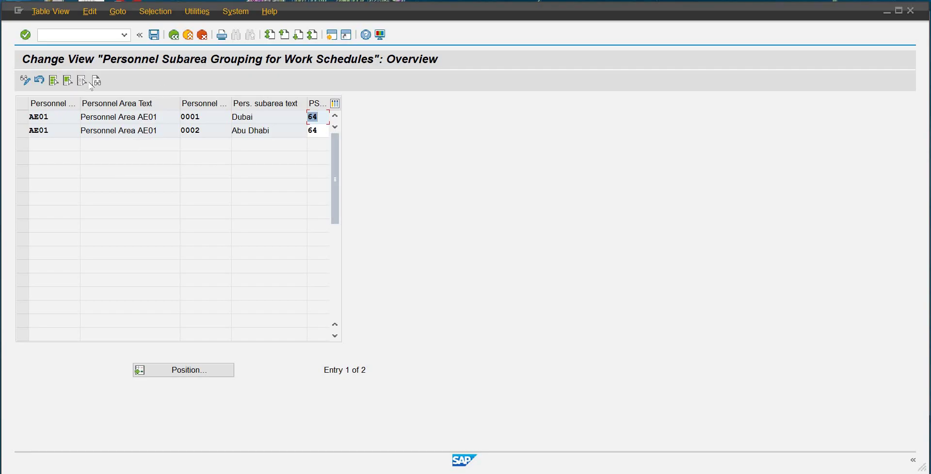
click(154, 35)
key(F3)
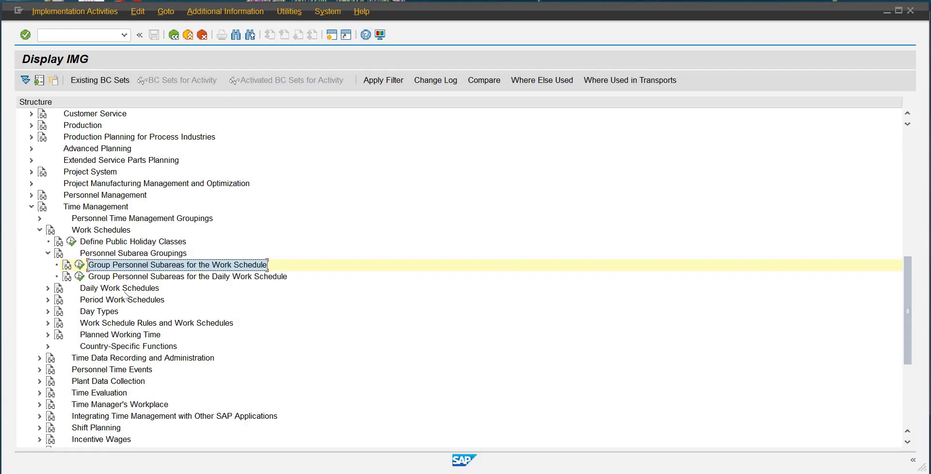
Examine the work break schedules through Determine Break Schedules under Daily Work Schedules, then leave the activity.
drag(87, 289, 49, 256)
click(48, 253)
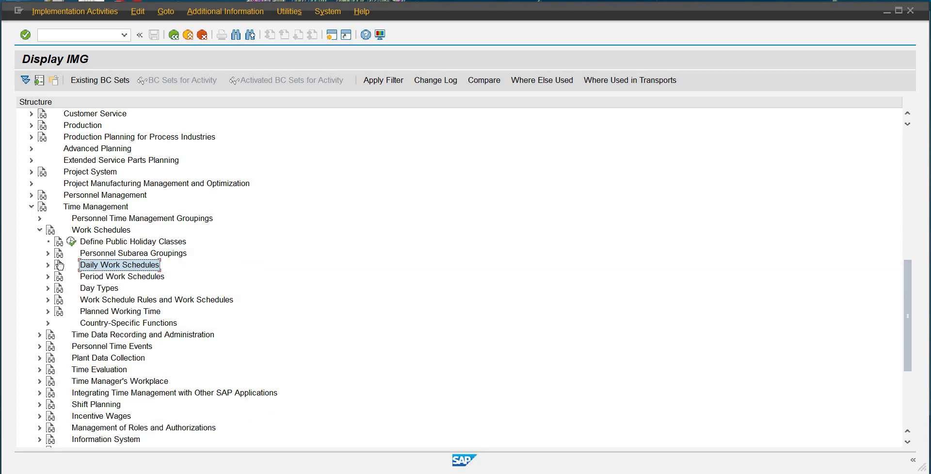
click(48, 265)
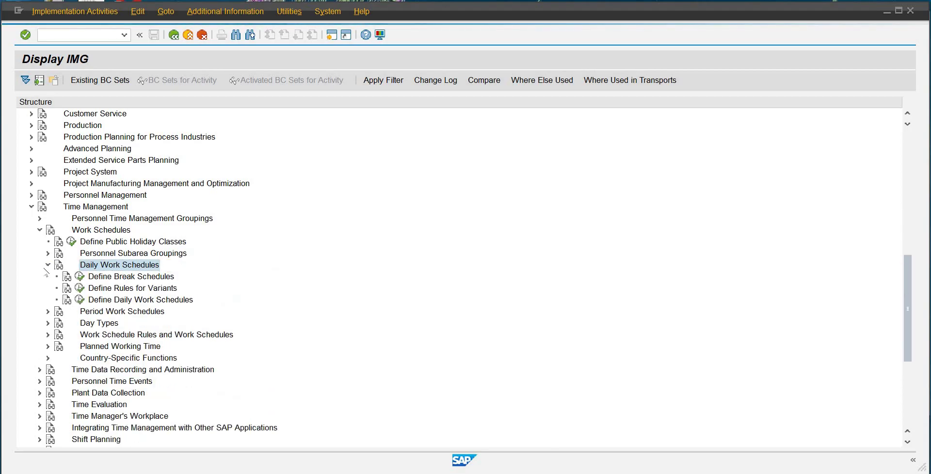
click(81, 276)
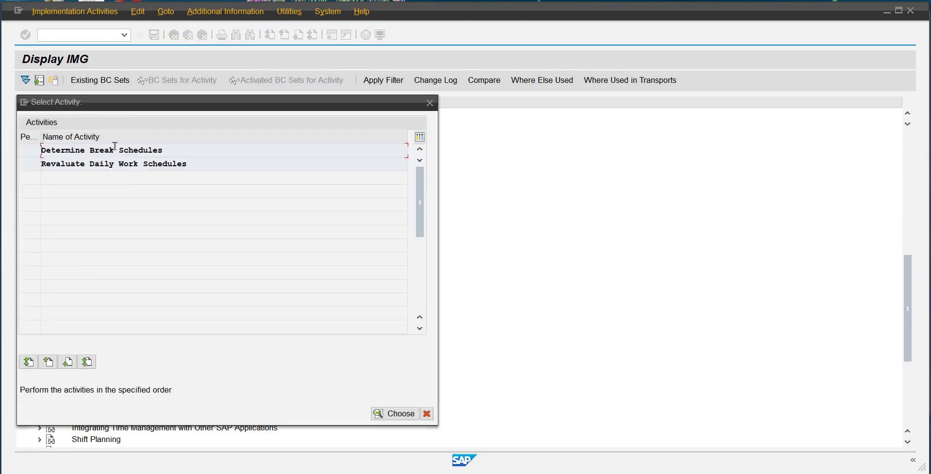
double_click(116, 149)
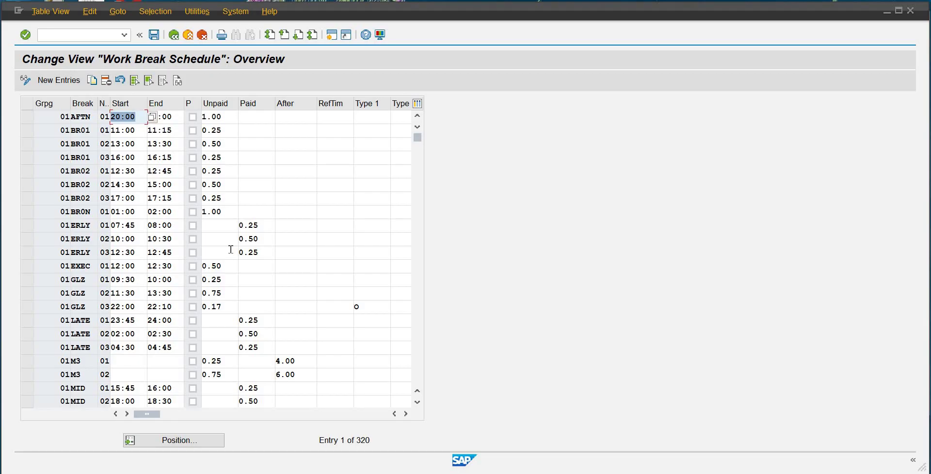
click(188, 35)
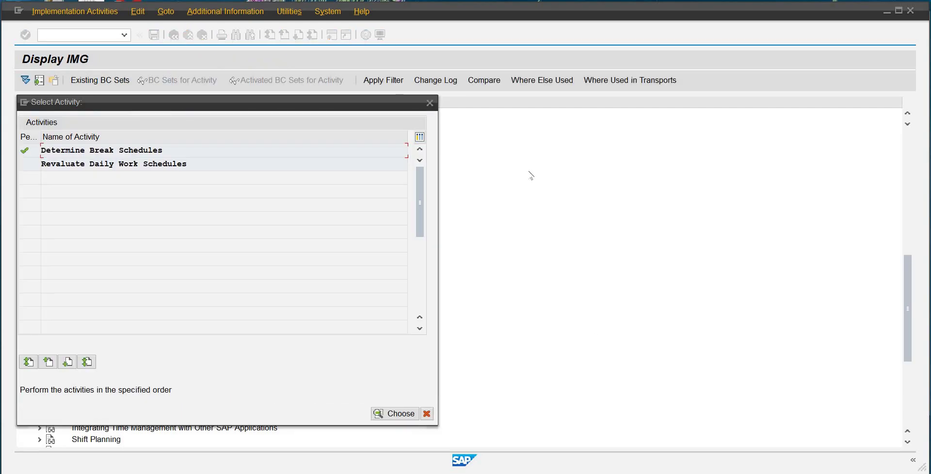
click(426, 414)
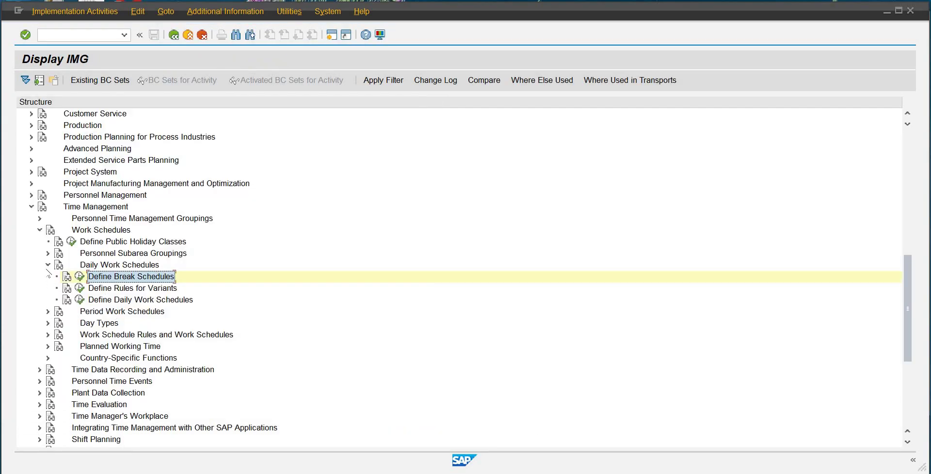
Examine the period work schedules under Work Schedules and return to the IMG structure.
click(48, 265)
click(142, 280)
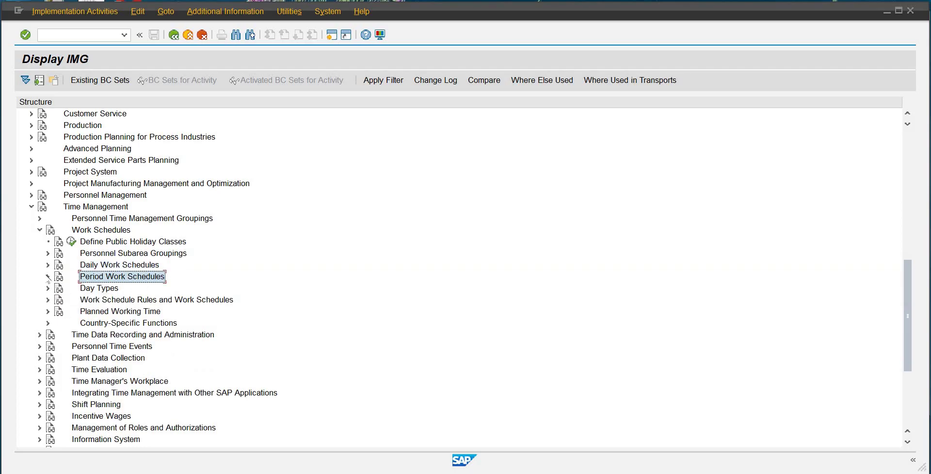
click(47, 276)
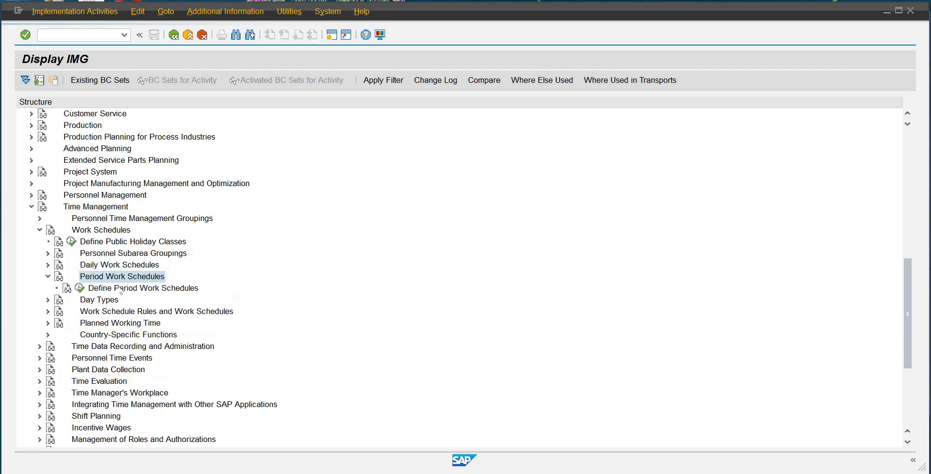
click(81, 288)
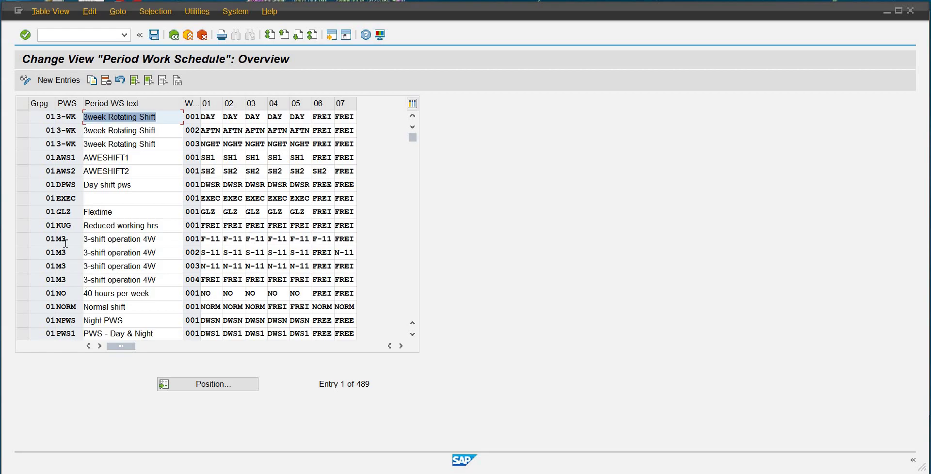
click(174, 35)
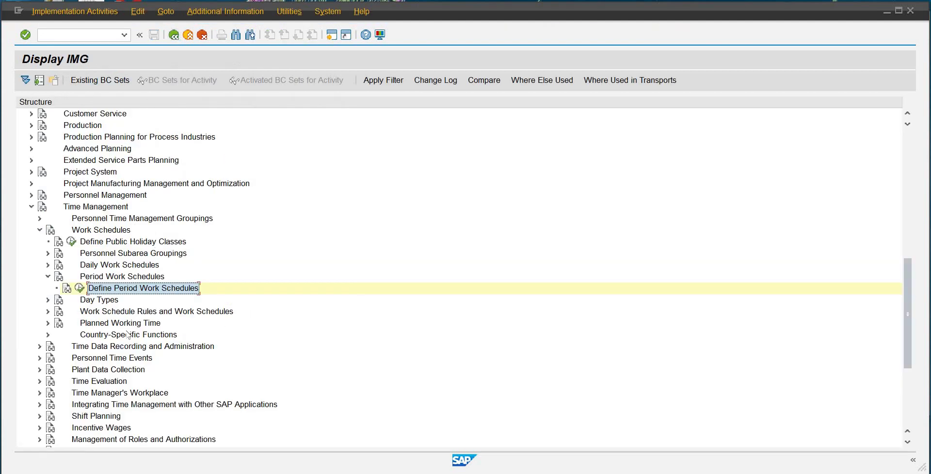
Collapse the Work Schedules node and expand Time Data Recording and Administration in the IMG.
click(90, 301)
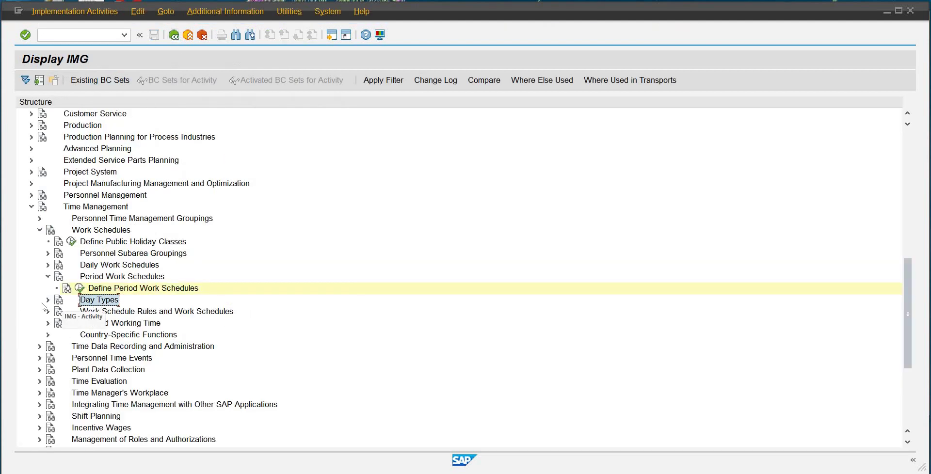
click(48, 277)
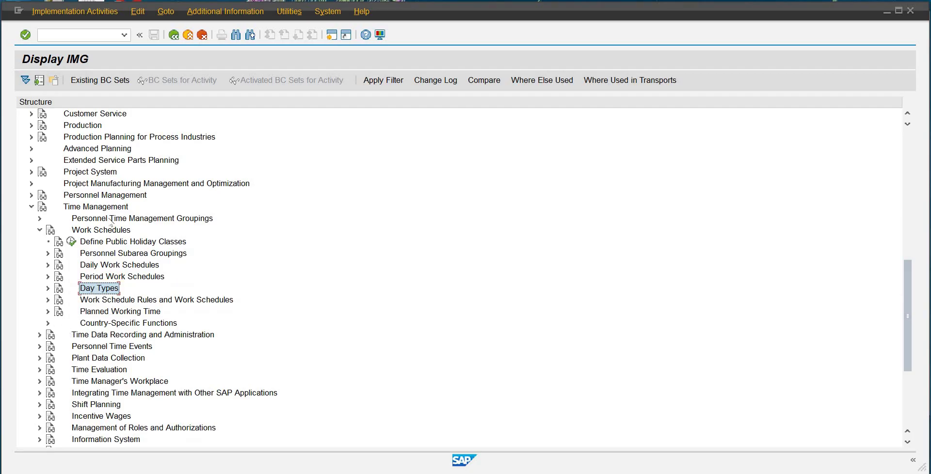
click(39, 230)
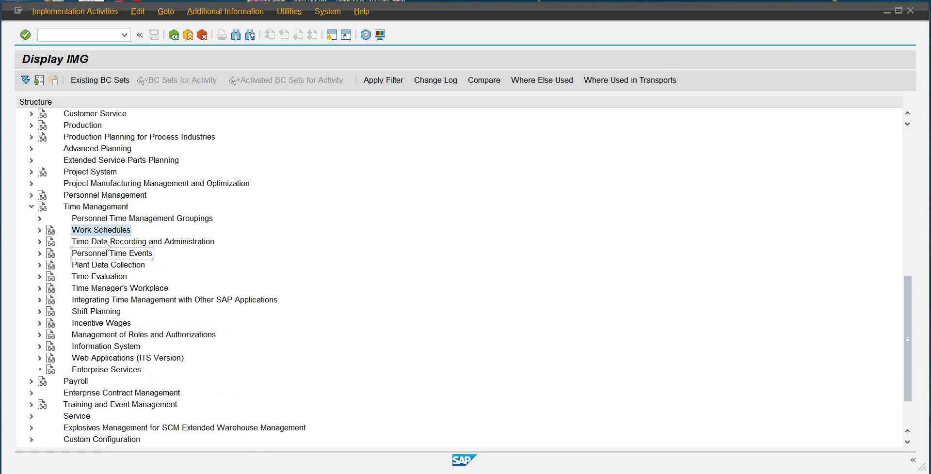
click(131, 244)
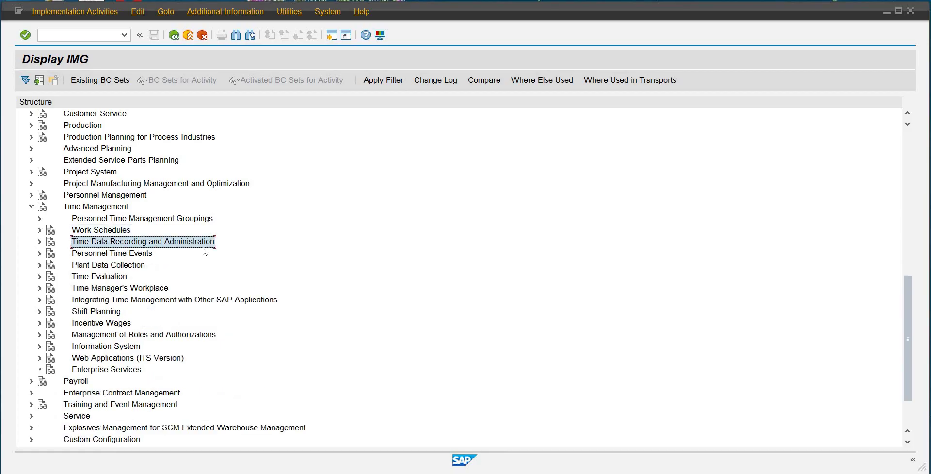
click(40, 242)
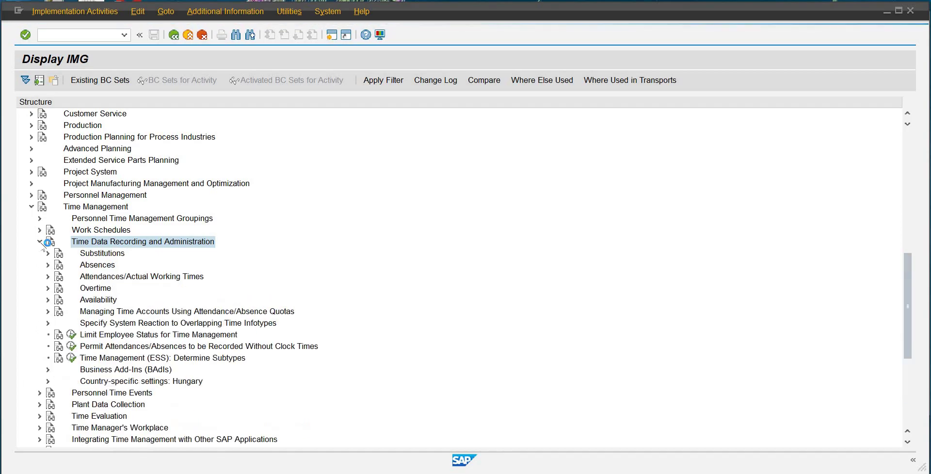
Expand Substitutions and check the personnel subarea grouping for substitution types, then return to the IMG structure.
click(101, 255)
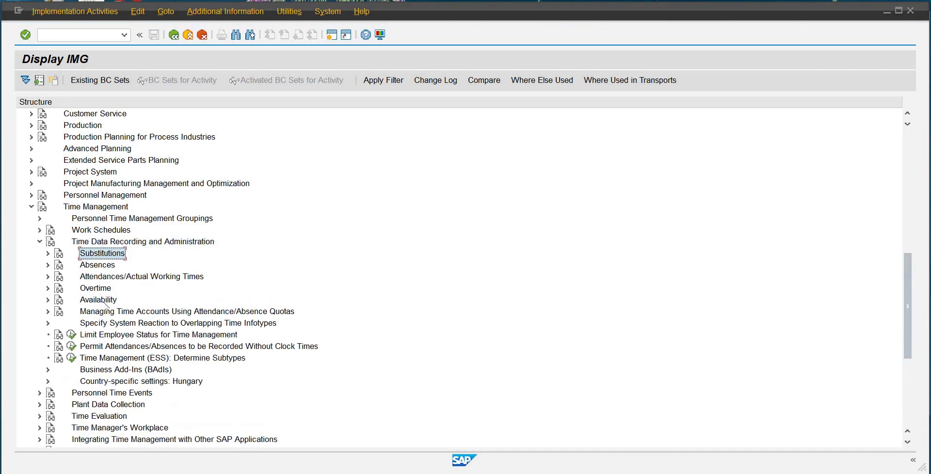
click(103, 302)
click(89, 255)
click(91, 267)
click(48, 253)
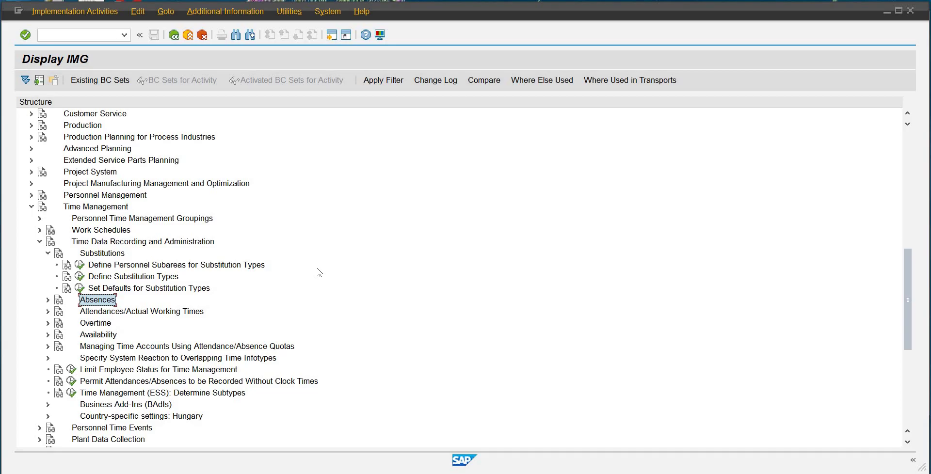
click(108, 256)
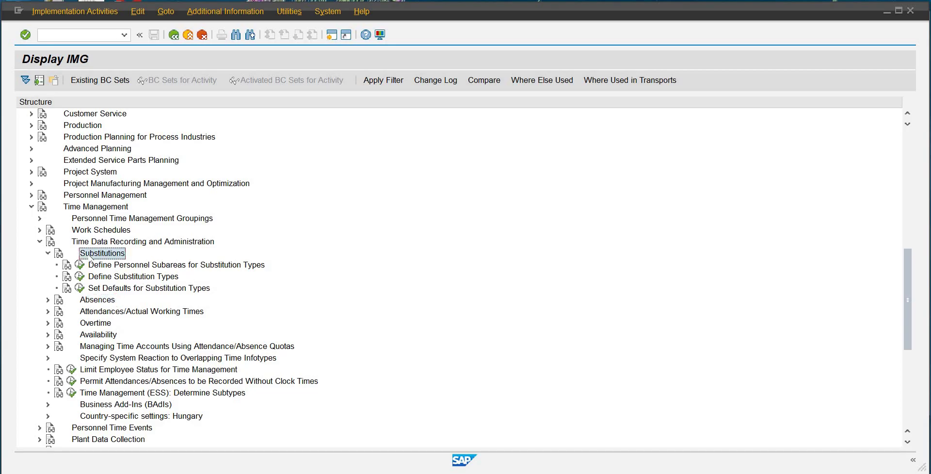
click(80, 266)
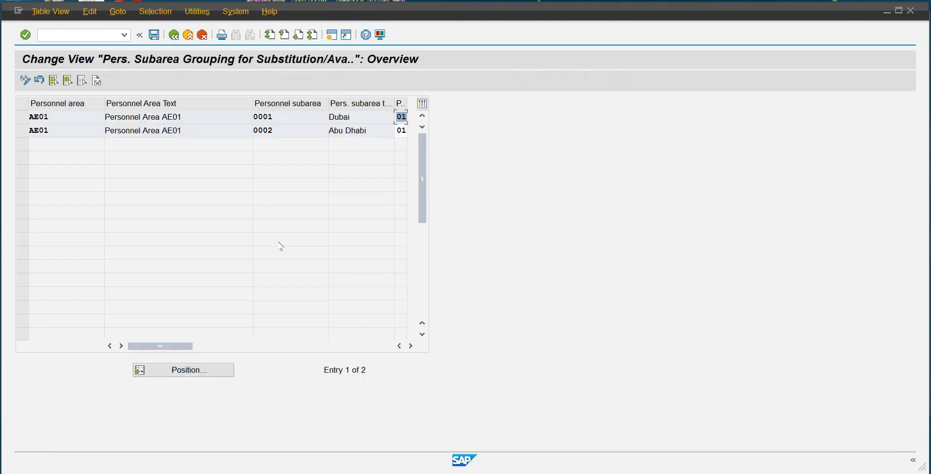
click(174, 34)
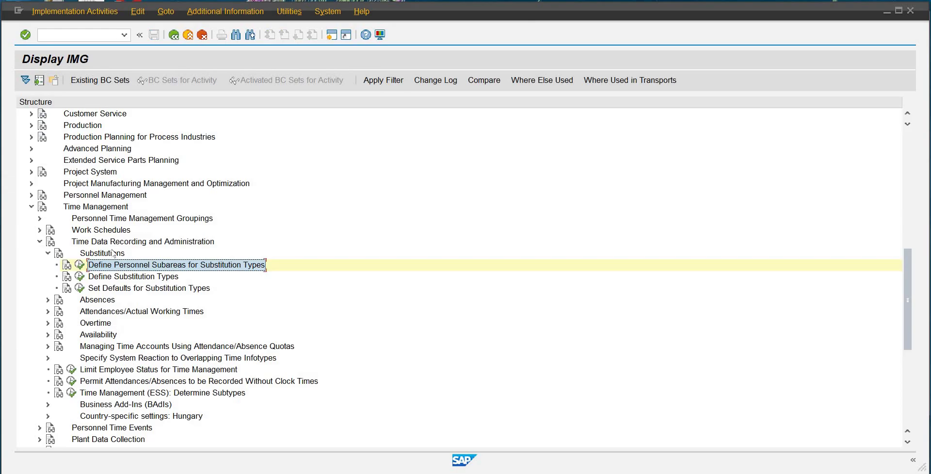
Start a new entry in Define Substitution Types with personnel subarea grouping 10 and substitution type SO.
click(109, 255)
click(107, 288)
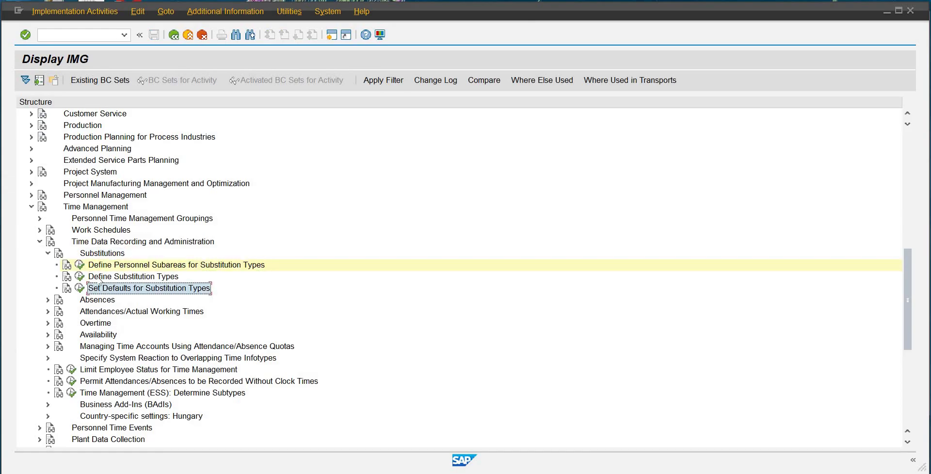
click(67, 277)
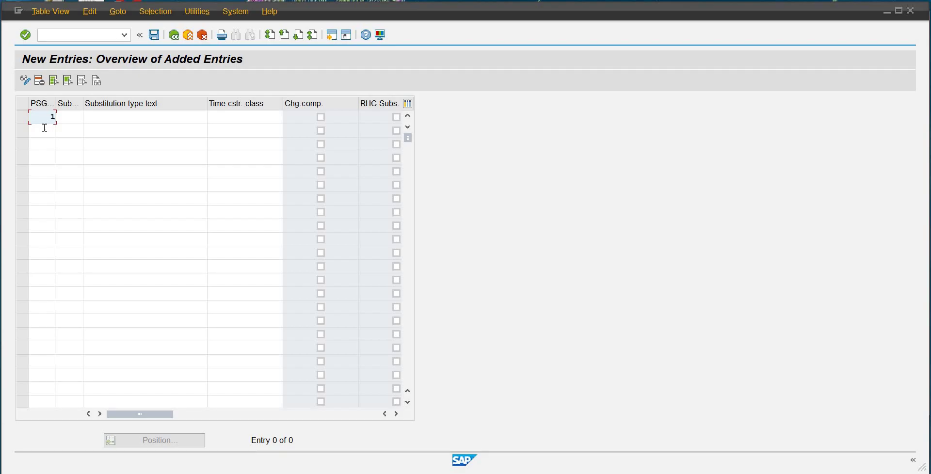
key(BackSpace)
text(1110)
key(Tab)
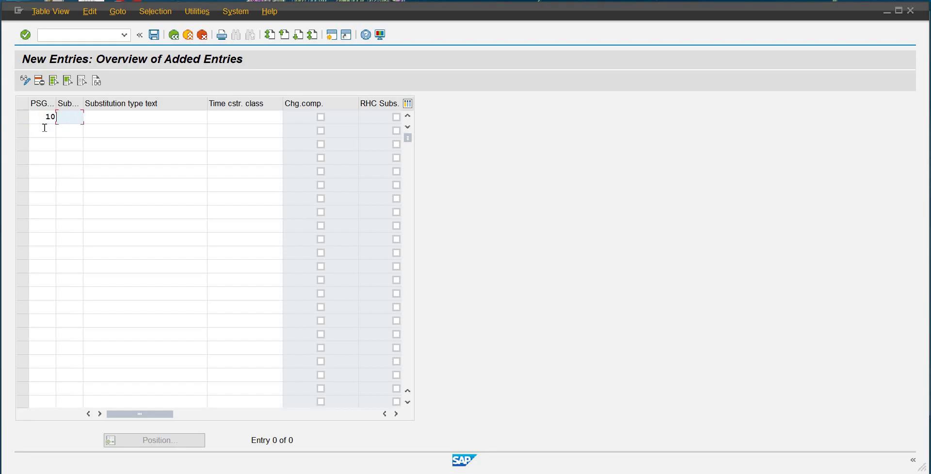
text(SA)
key(BackSpace)
text(O)
key(Tab)
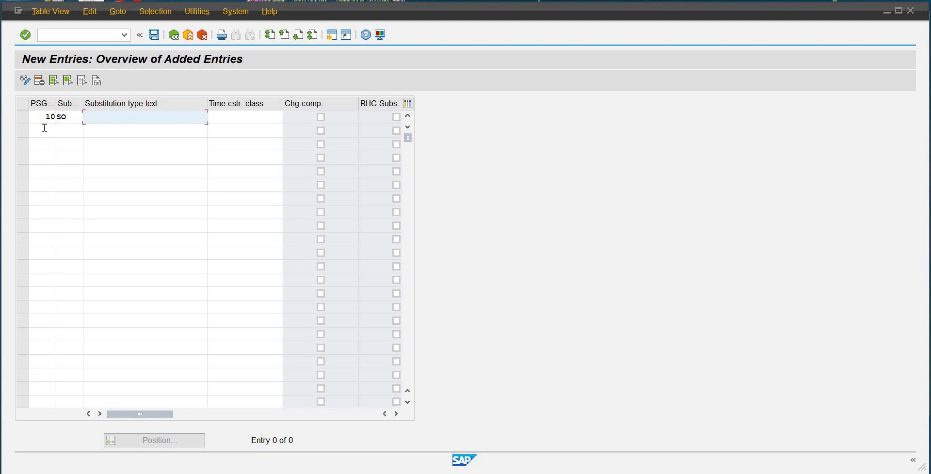
Enter SAP-Consultants-OB01 as the substitution type text with time constraint class 01, and save the entry in the proposed customizing request.
text(SAP-Consultants-OB01)
key(Tab)
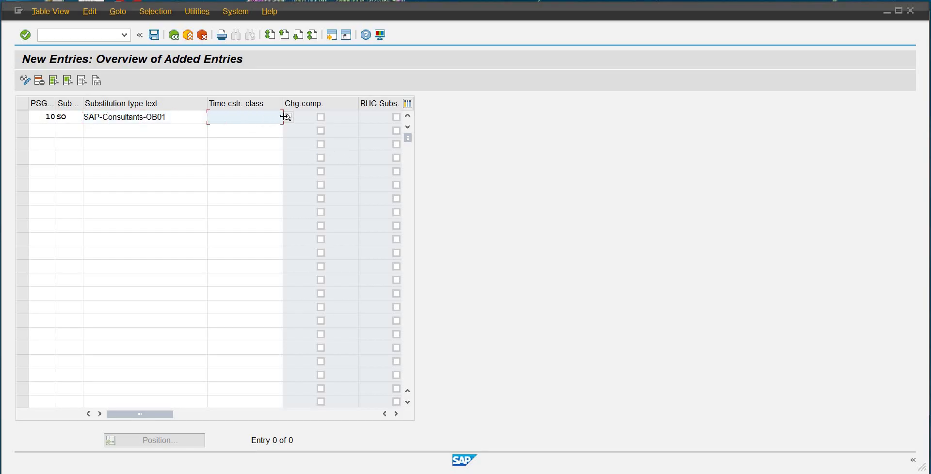
key(Return)
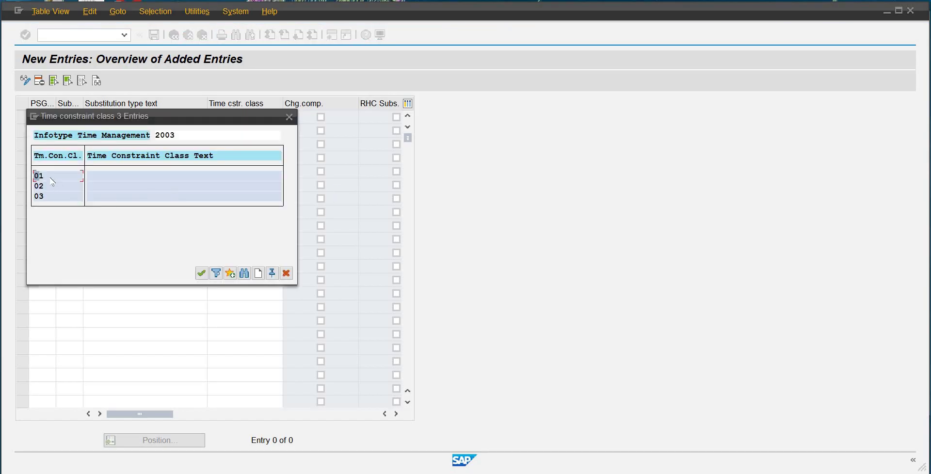
double_click(48, 175)
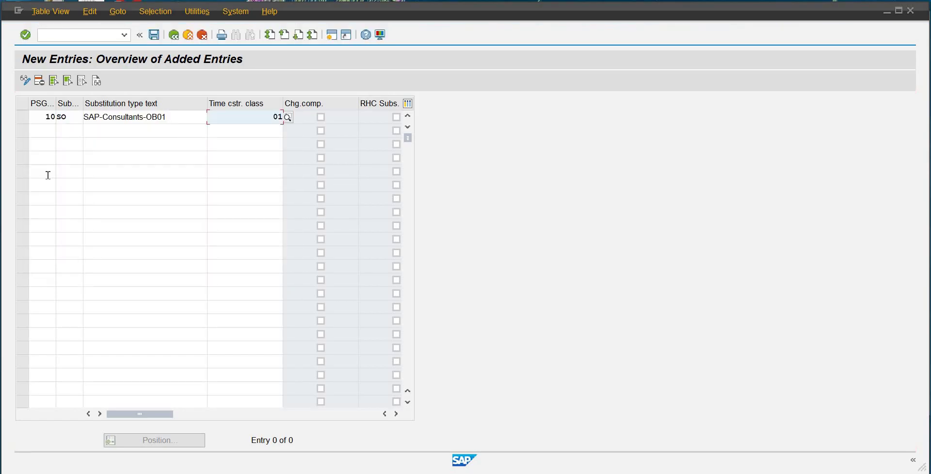
key(Return)
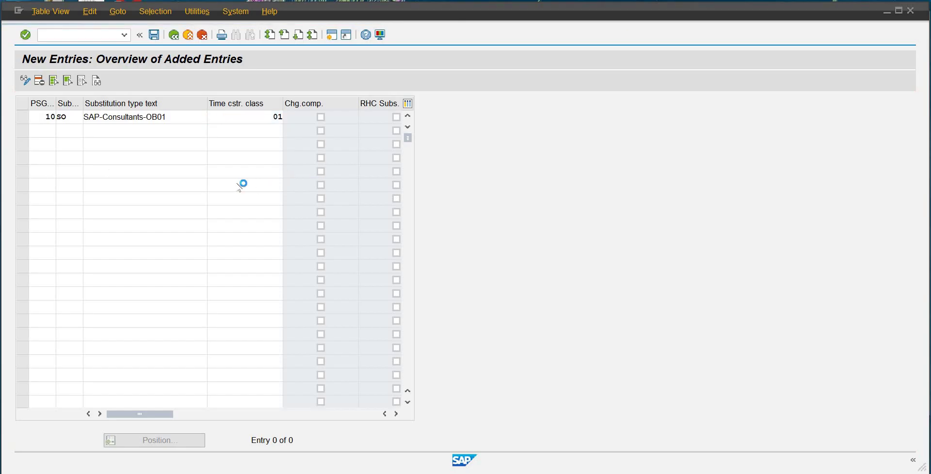
click(154, 35)
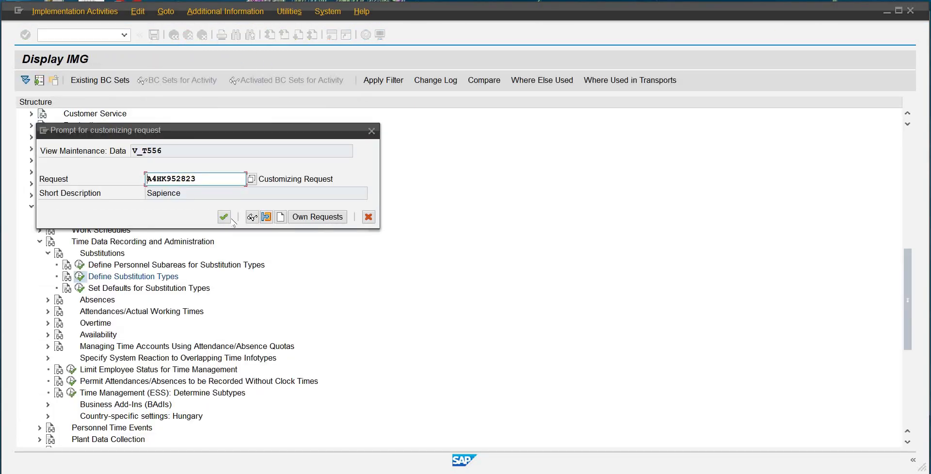
click(228, 219)
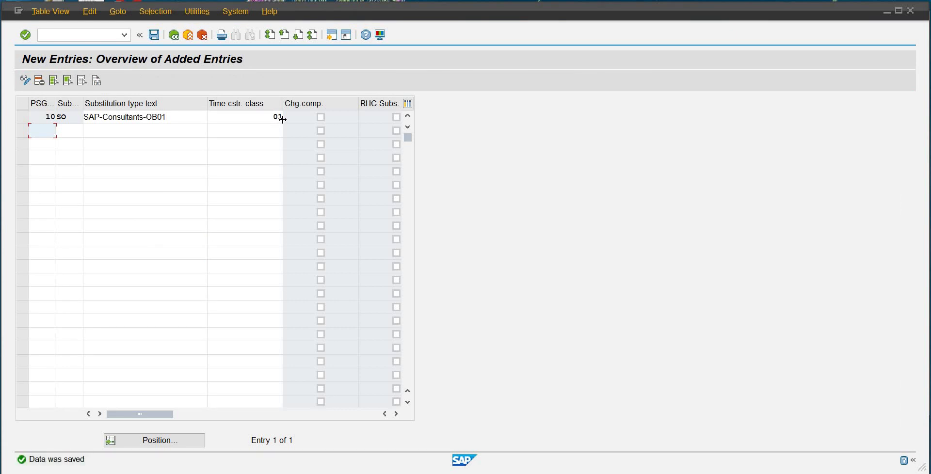
Reselect time constraint class 01 for substitution type SO and return to the IMG structure, saving the changes.
click(282, 118)
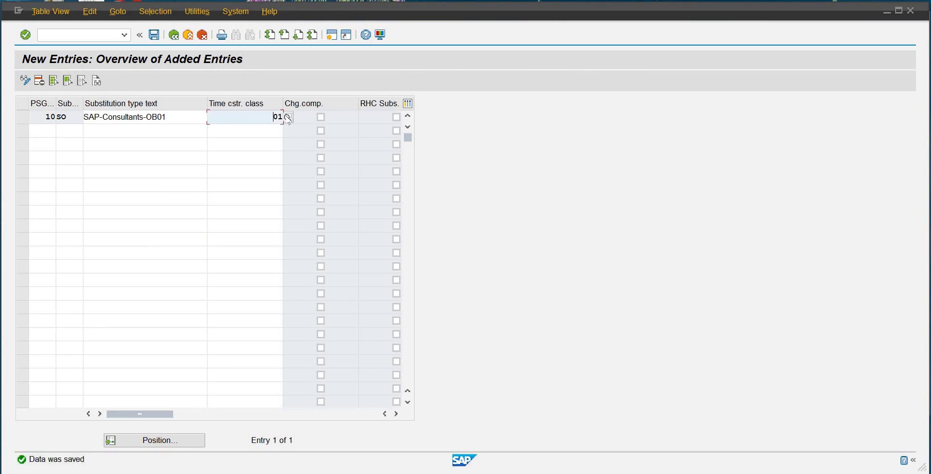
click(288, 117)
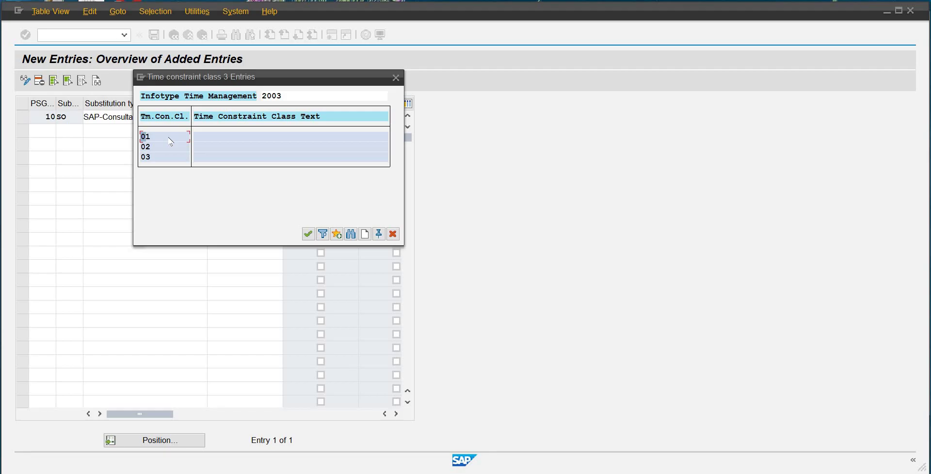
double_click(218, 137)
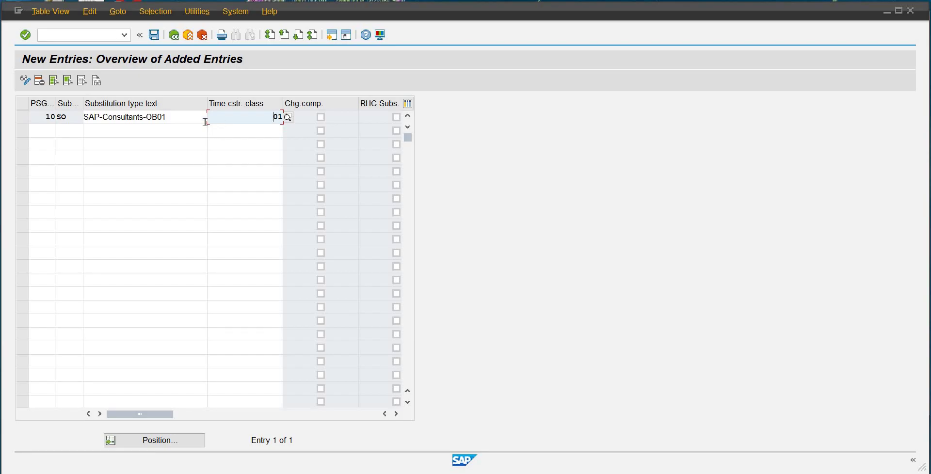
click(174, 35)
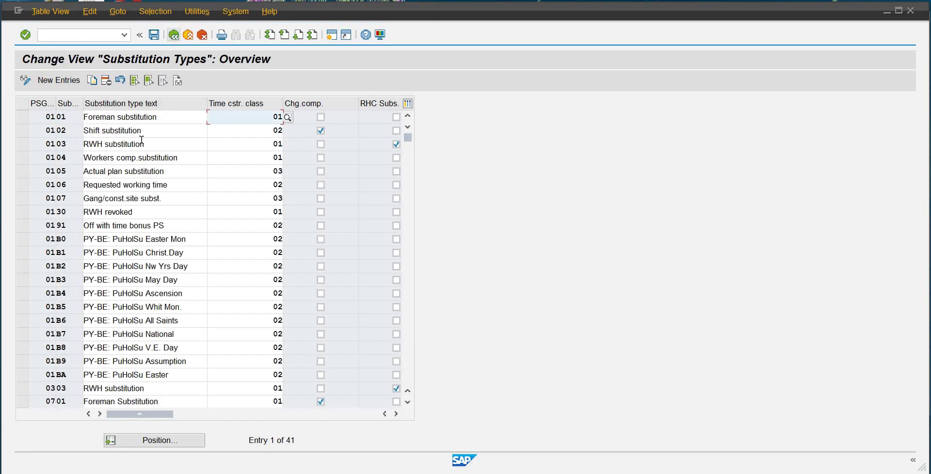
click(174, 38)
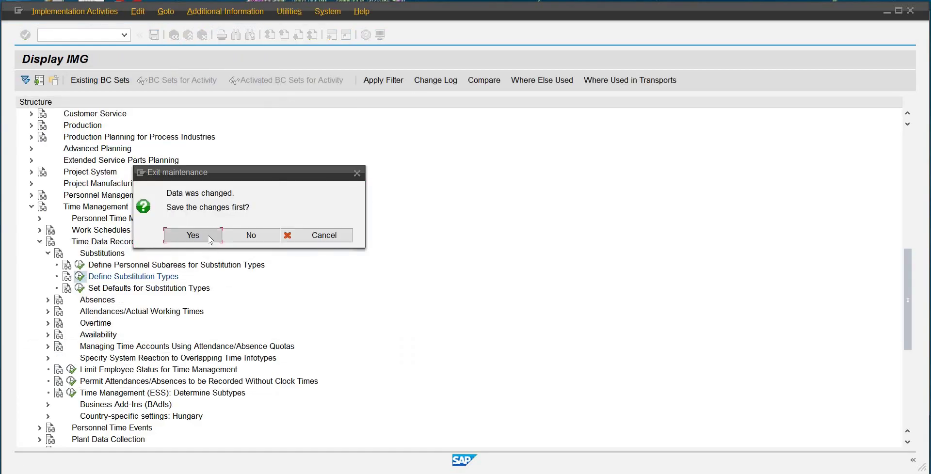
click(210, 237)
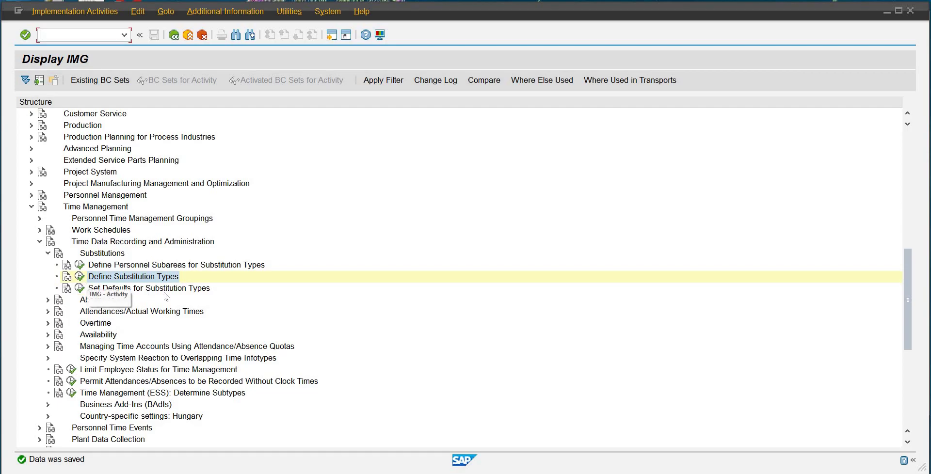
Check the VTART feature's decision tree under Set Defaults for Substitution Types, then return to the IMG structure.
click(79, 288)
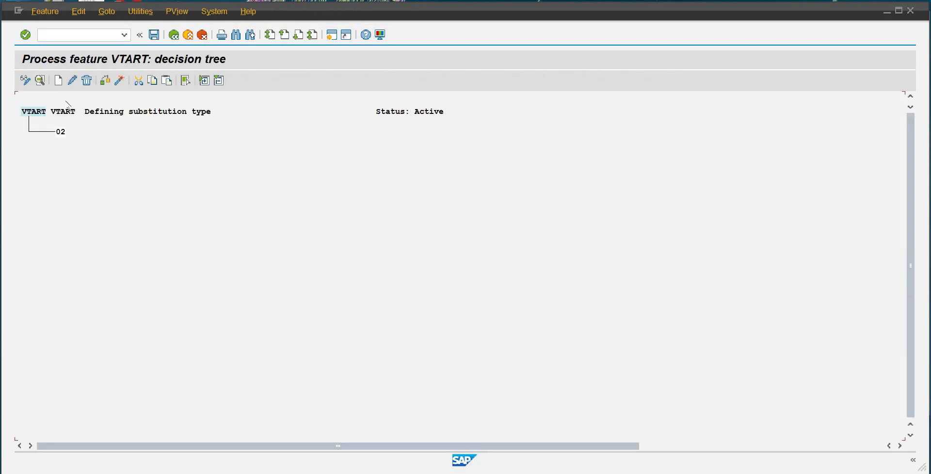
click(175, 34)
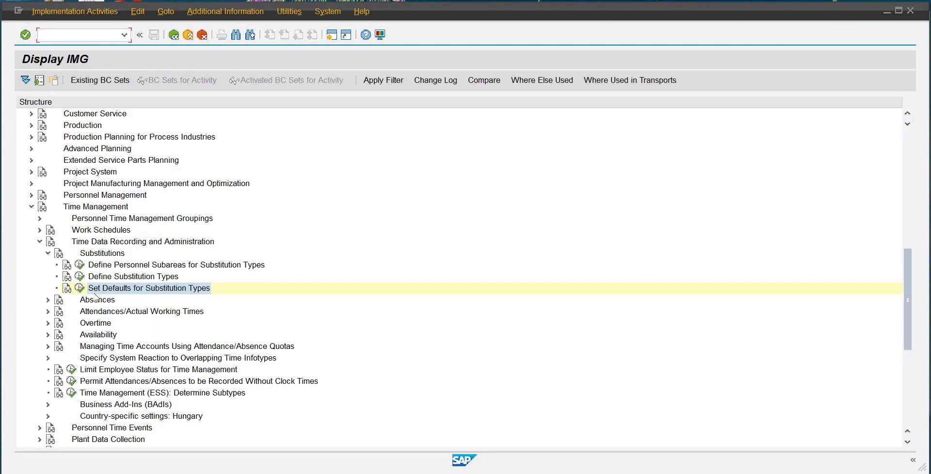
Expand Absences and Attendances/Actual Working Times, examine the entries in Define Attendance Types, and return to the IMG structure.
click(86, 297)
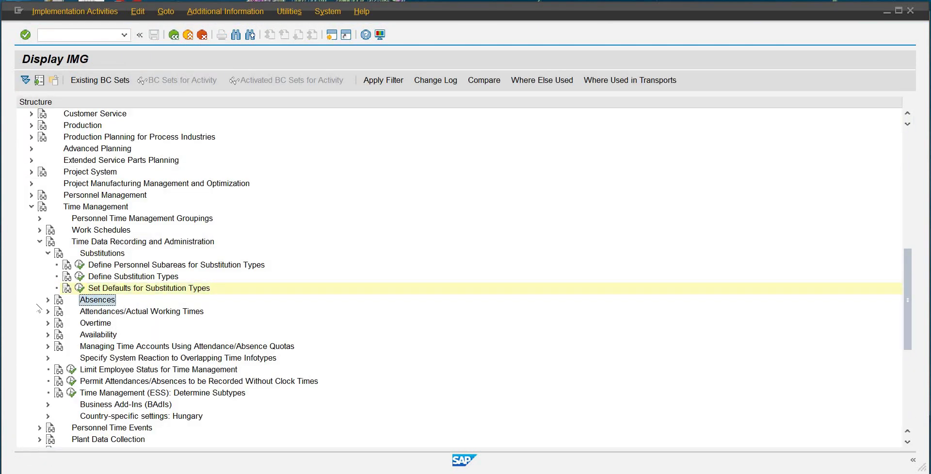
click(48, 299)
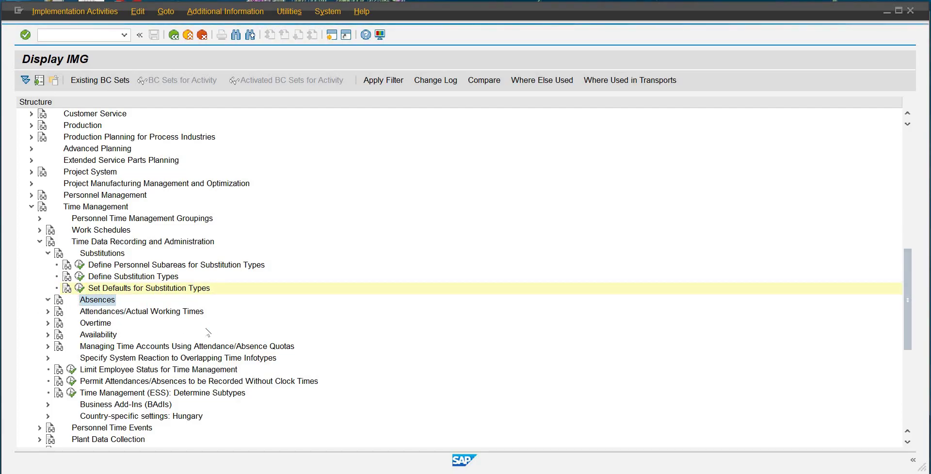
click(130, 338)
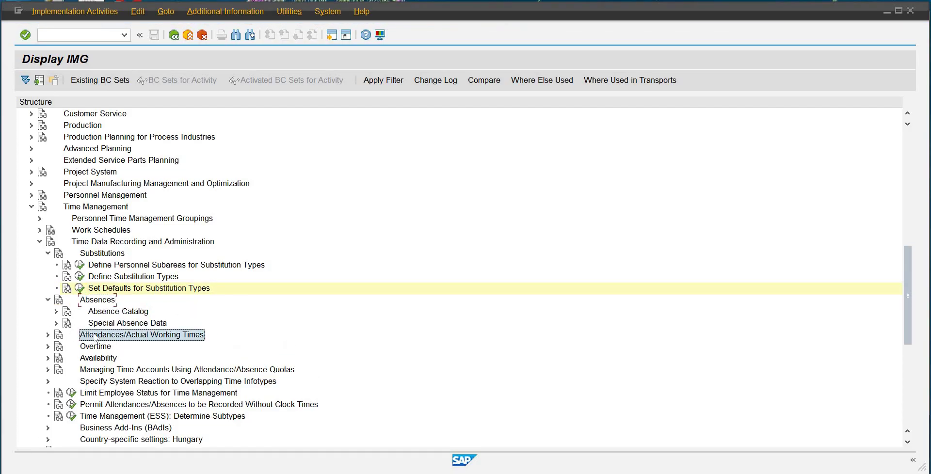
click(48, 335)
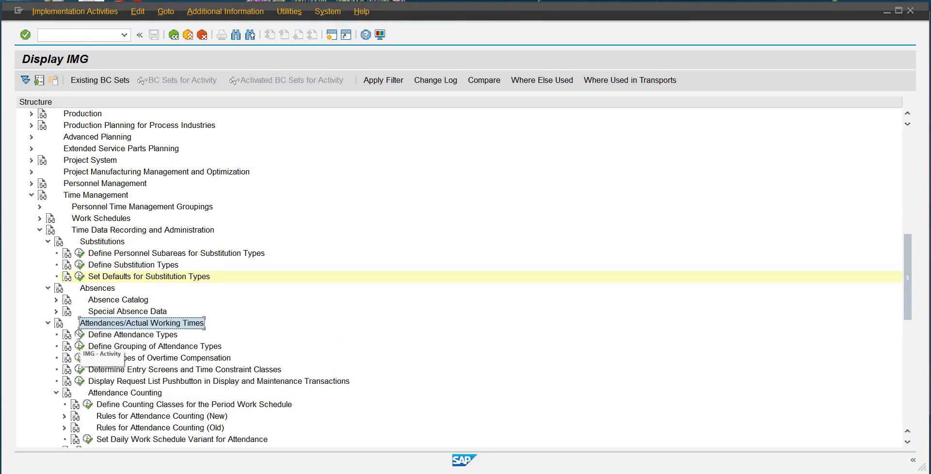
click(80, 334)
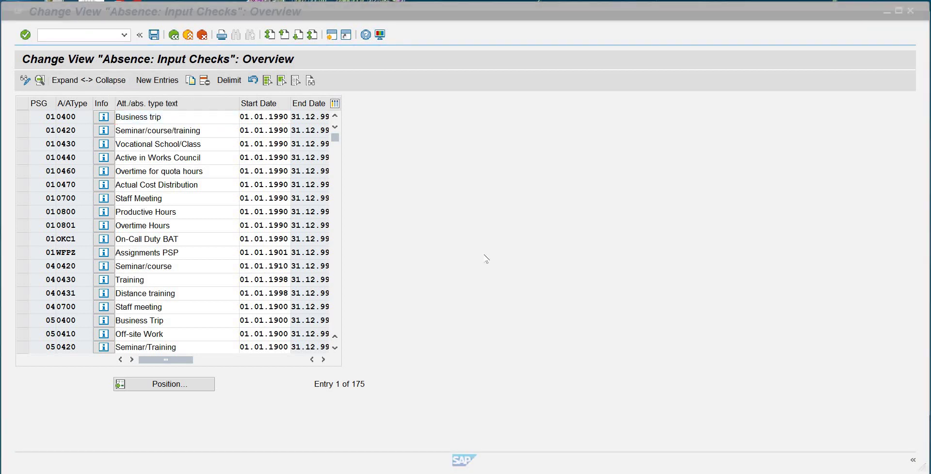
click(430, 8)
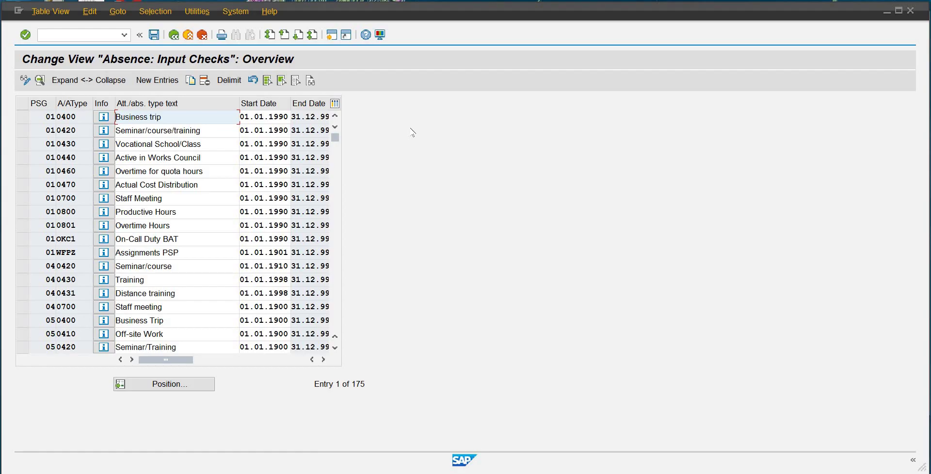
click(170, 40)
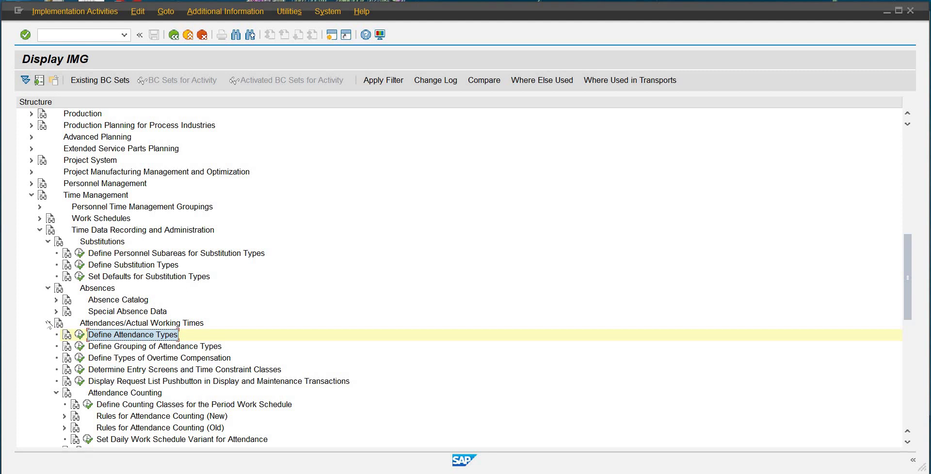
Collapse Absences, Attendances/Actual Working Times, Time Data Recording and Administration, and the whole Time Management node in the IMG.
click(48, 288)
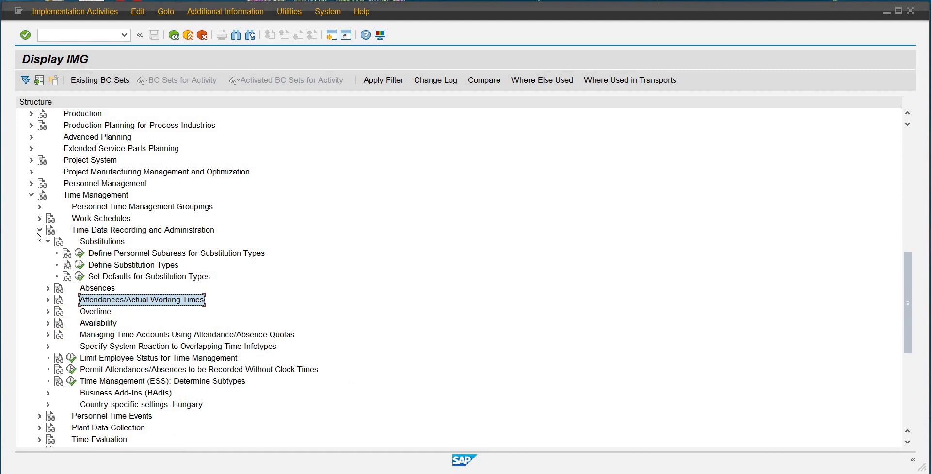
double_click(75, 232)
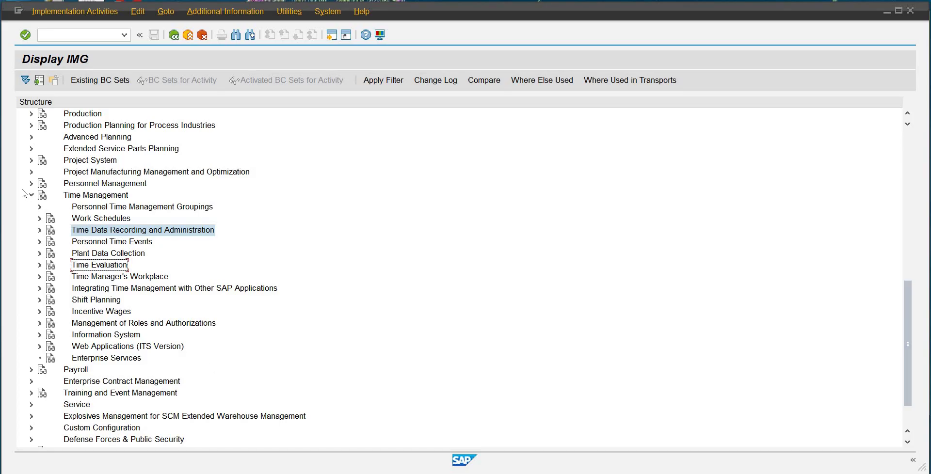
double_click(101, 196)
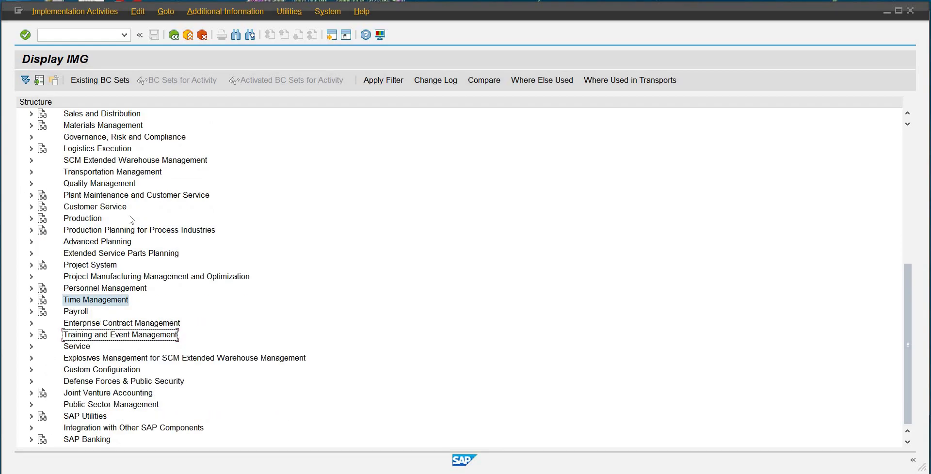